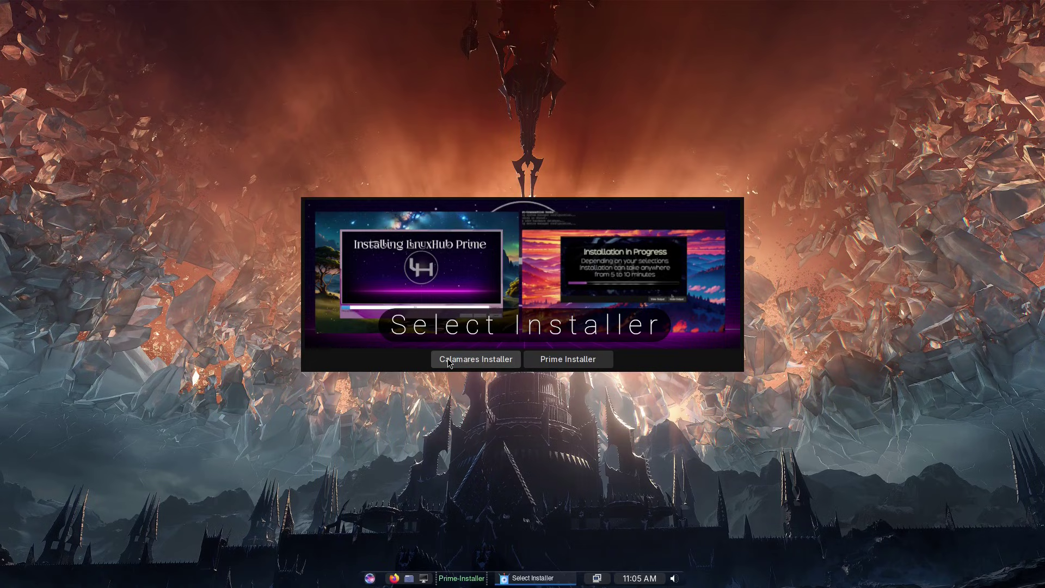
Step: Pick Prime Installer, then Calamares Installer to bring up its configuration options
click(540, 362)
click(455, 360)
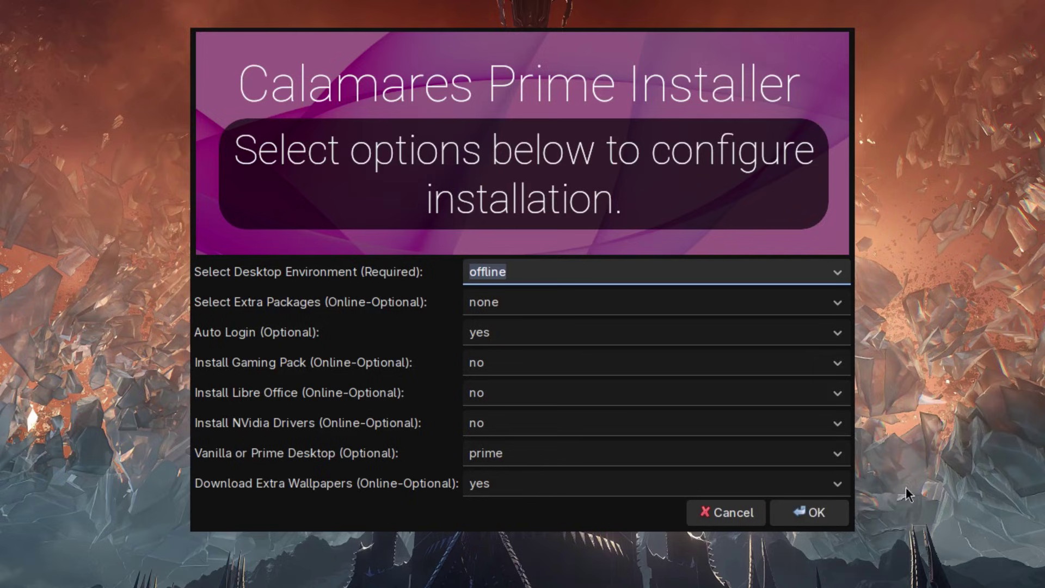
Step: Set the desktop environment to hyprland, keeping extra packages at none and auto login yes
click(838, 272)
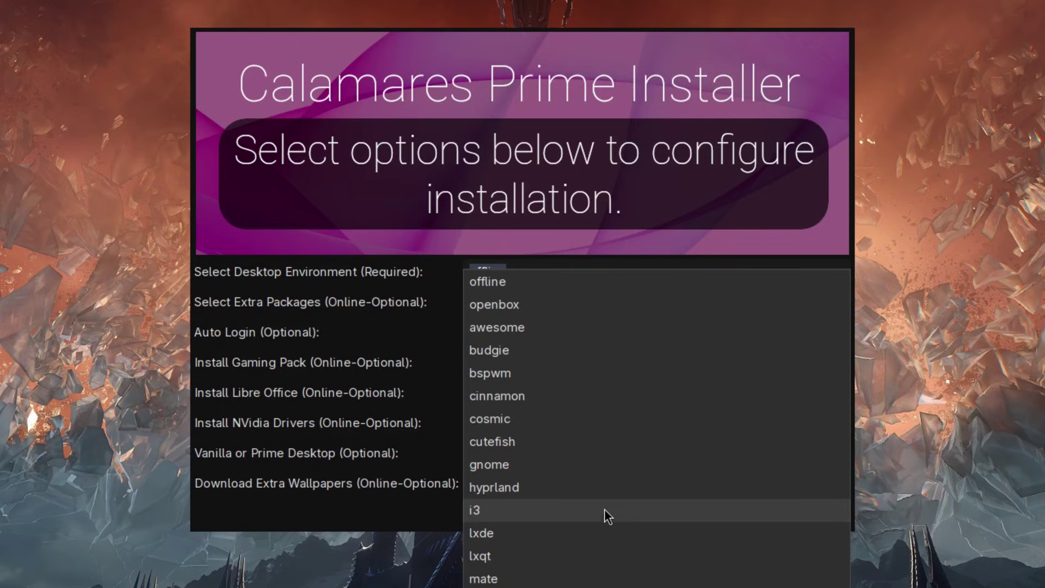
click(501, 488)
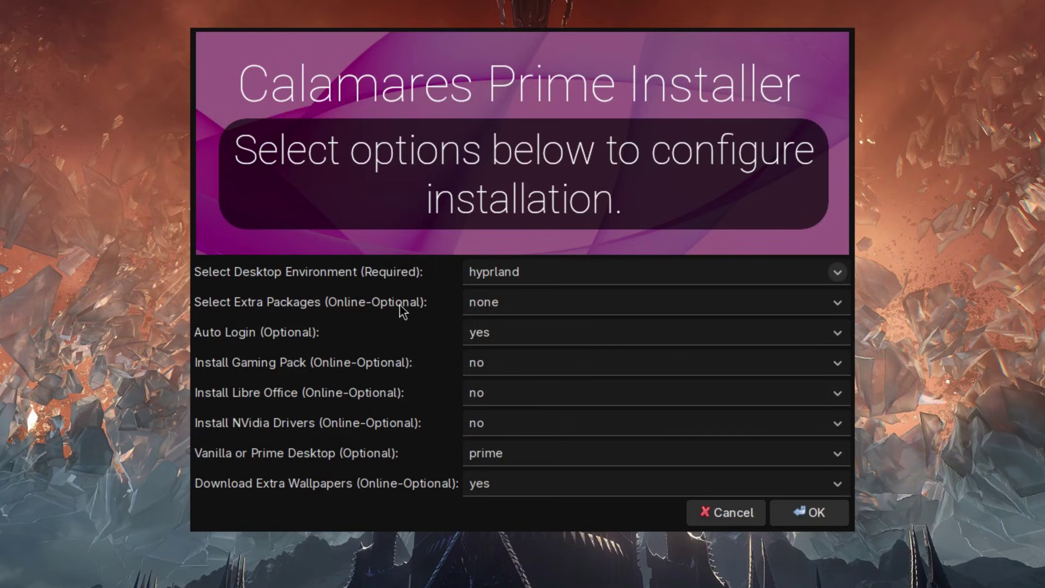
click(840, 302)
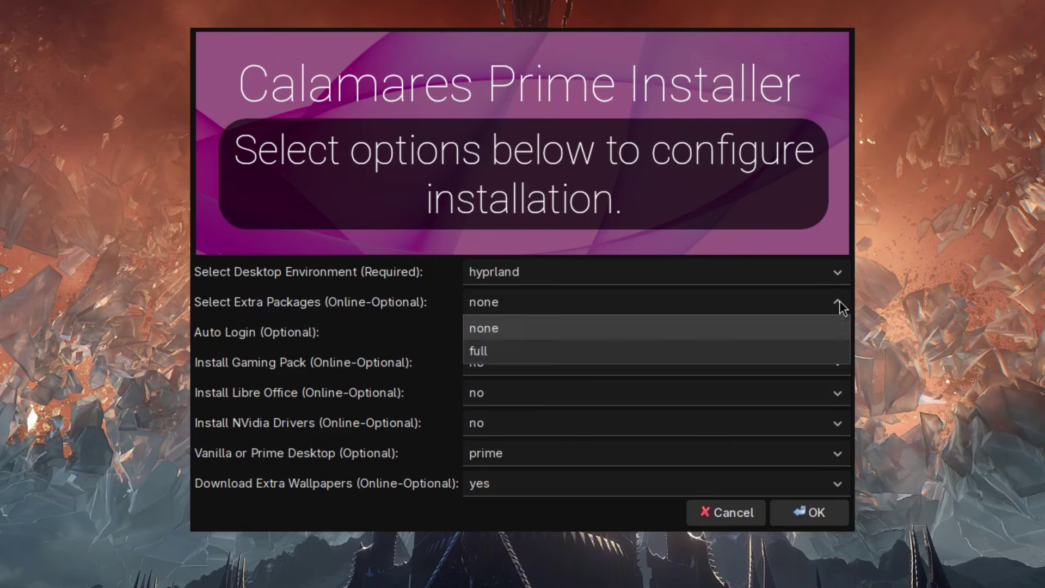
click(501, 328)
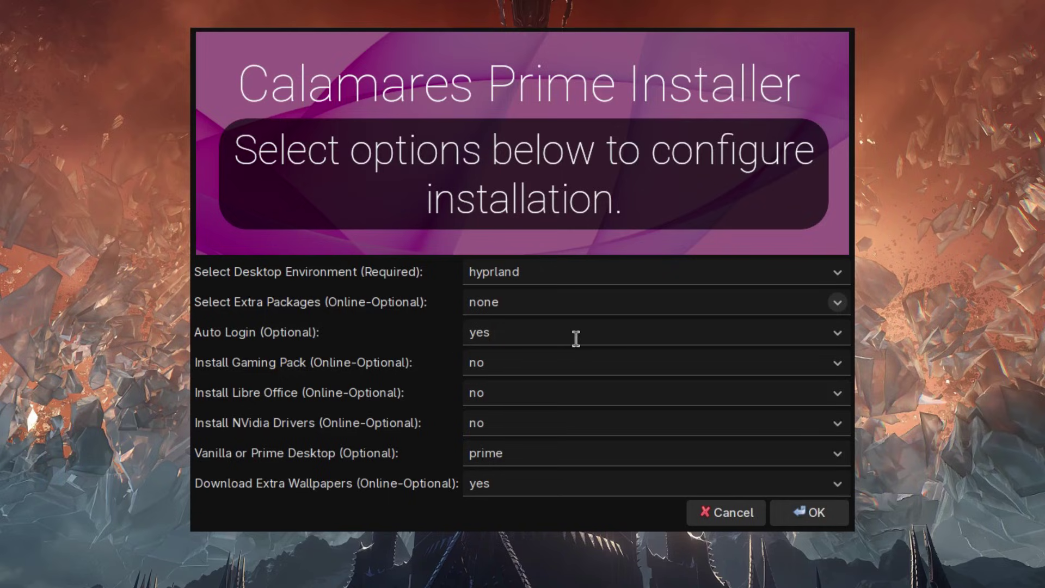
click(836, 335)
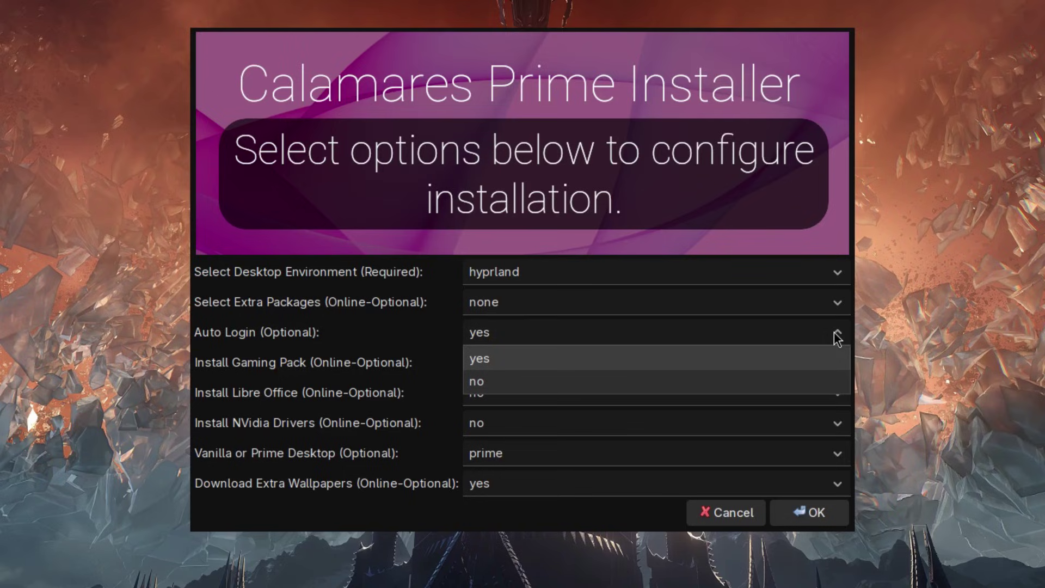
click(834, 332)
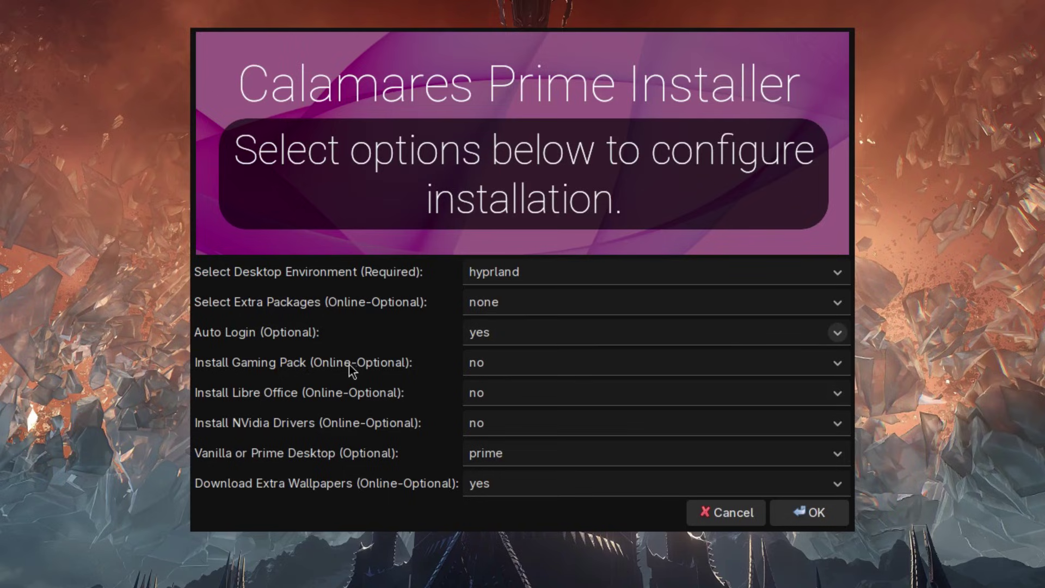
Step: Leave the gaming pack, LibreOffice and NVidia drivers all turned off
click(838, 364)
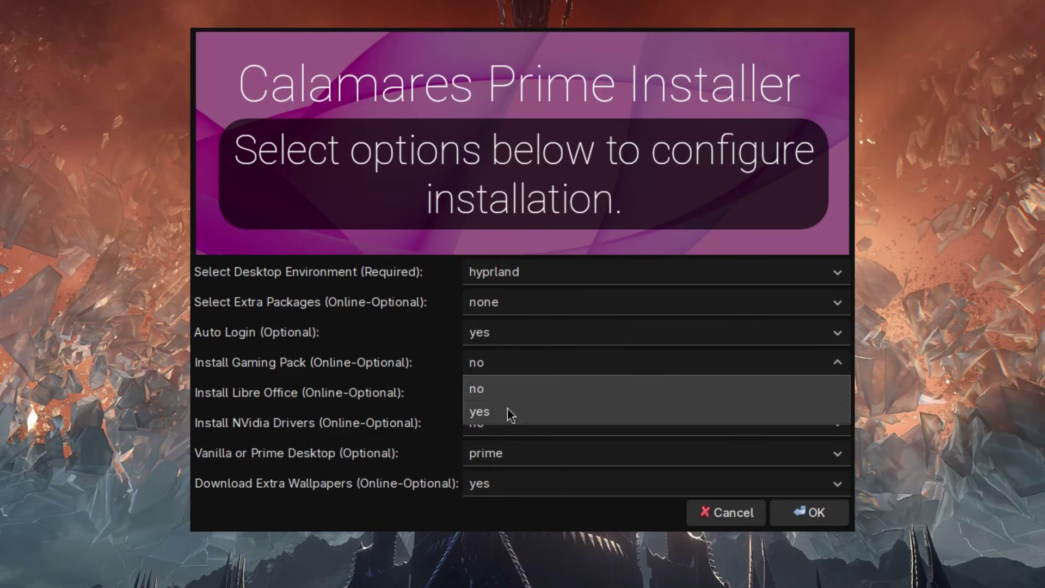
click(407, 352)
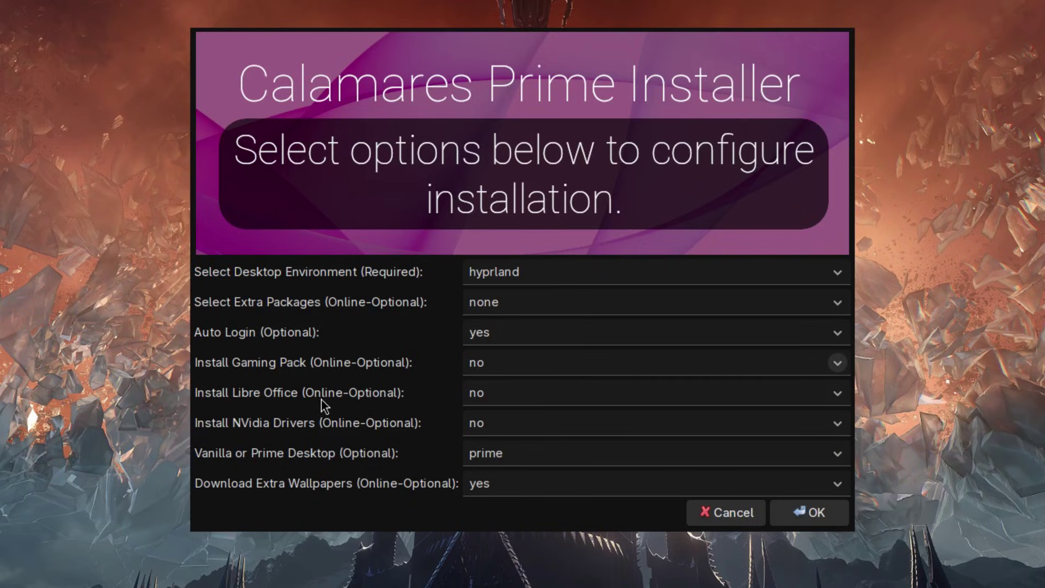
click(837, 392)
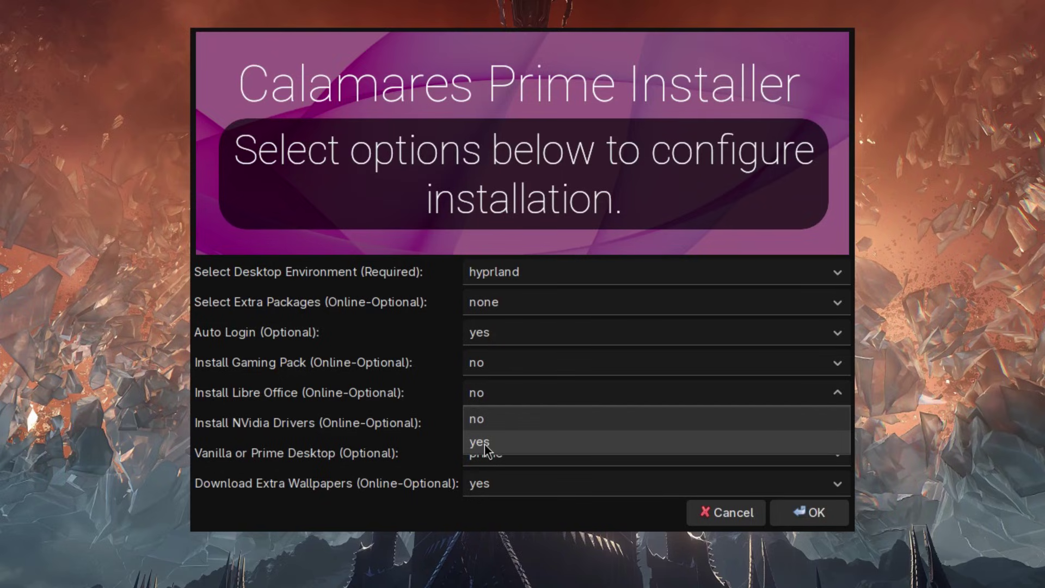
click(391, 406)
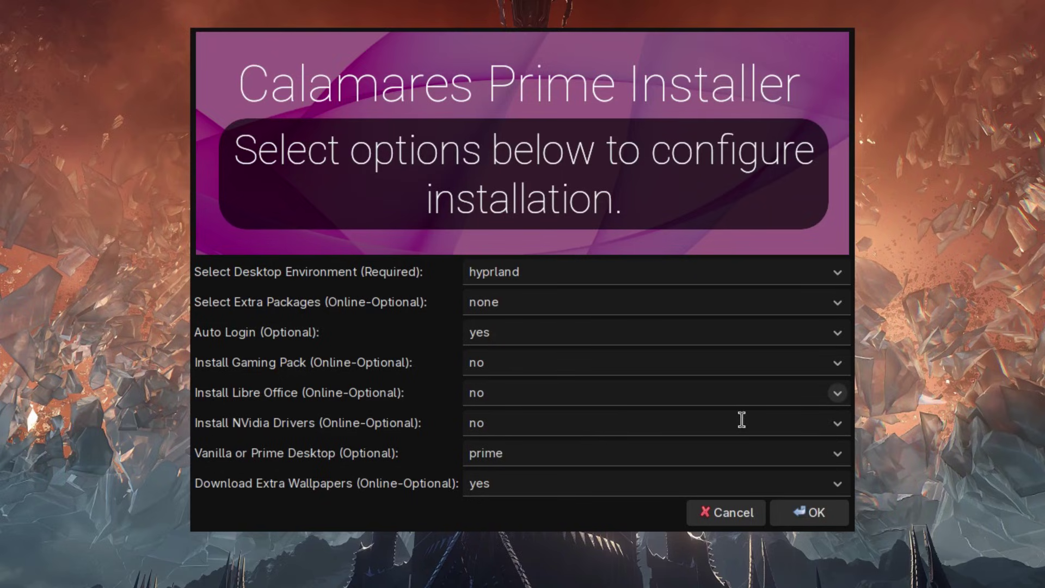
click(837, 424)
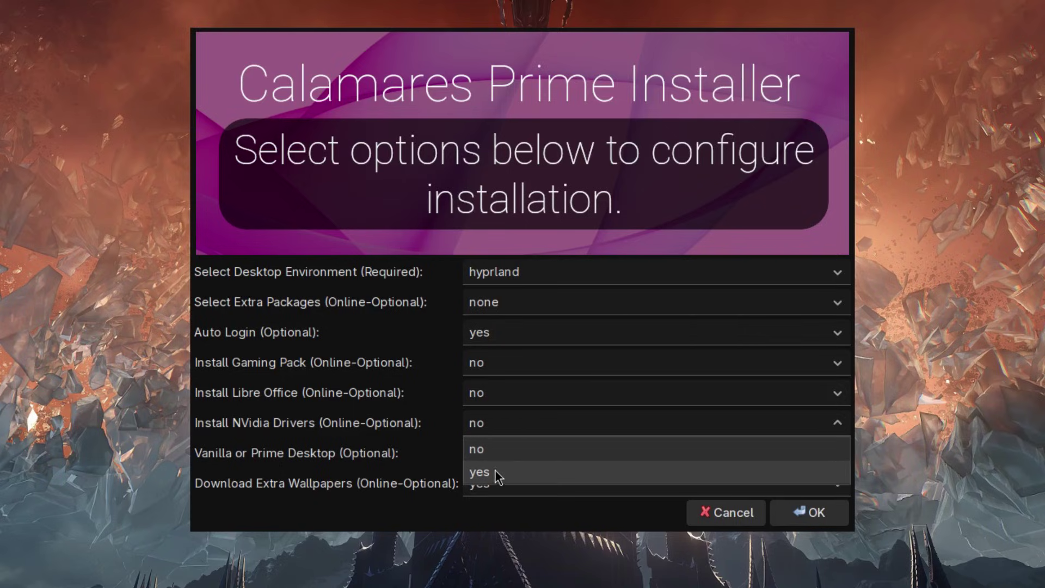
click(406, 431)
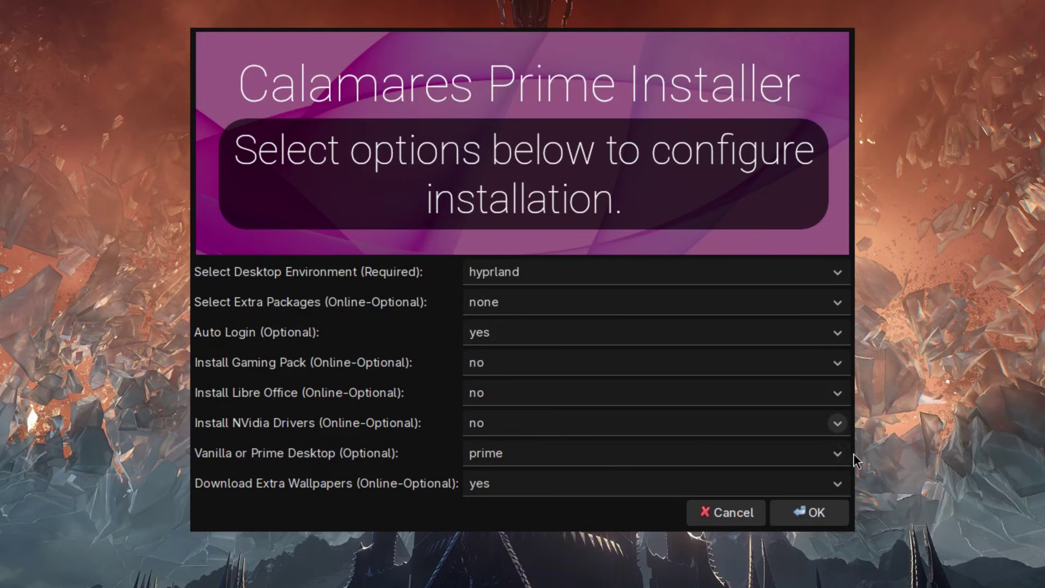
Step: Keep the prime desktop and extra wallpapers, then confirm the configuration
click(835, 456)
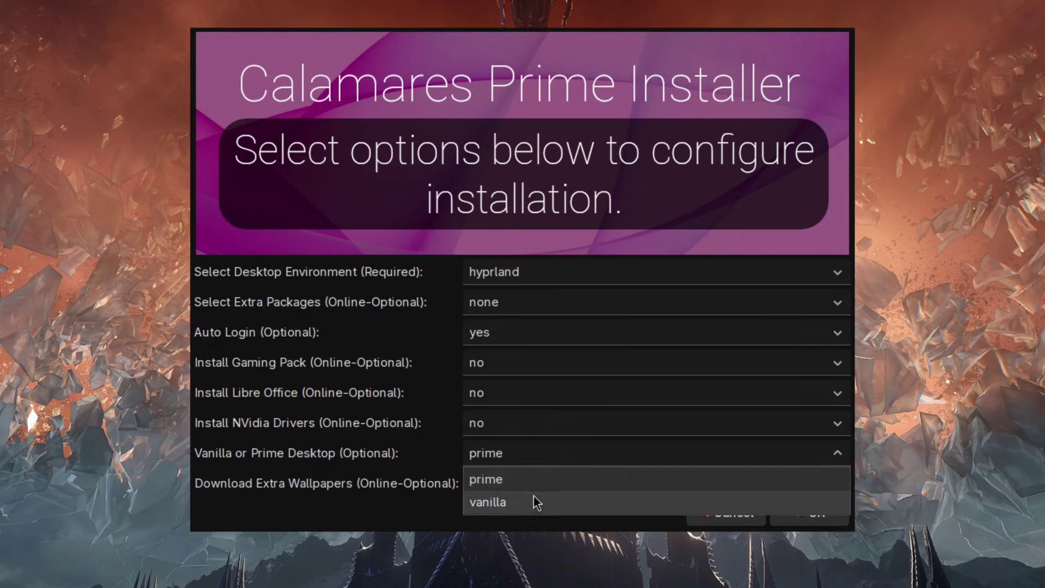
click(432, 455)
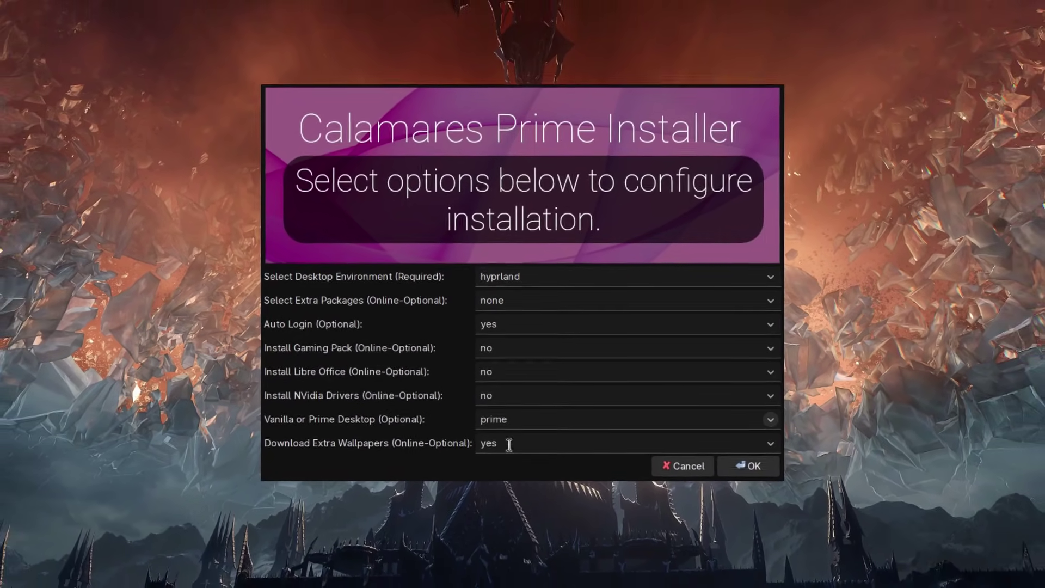
click(746, 429)
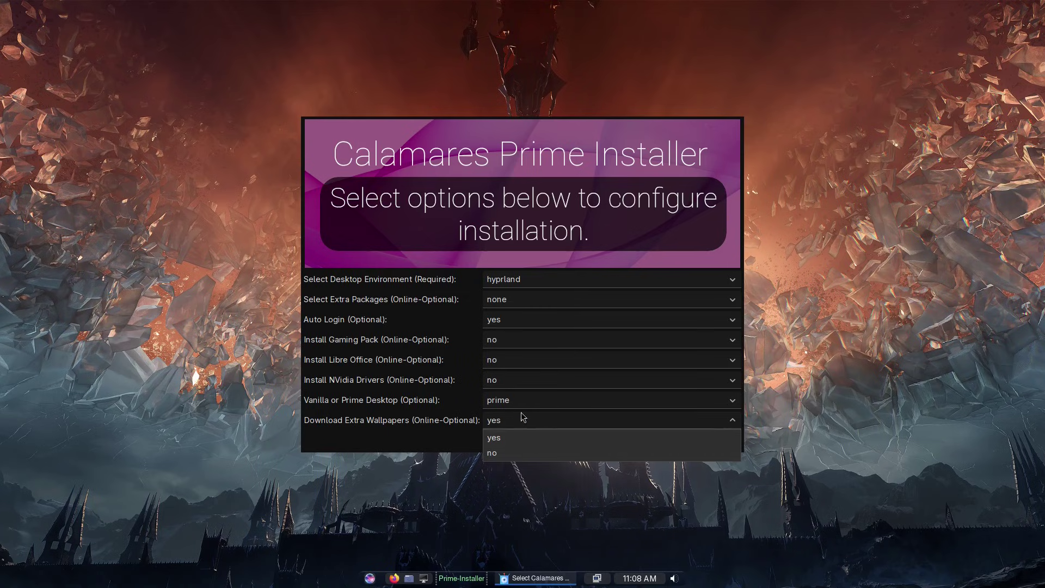
click(436, 438)
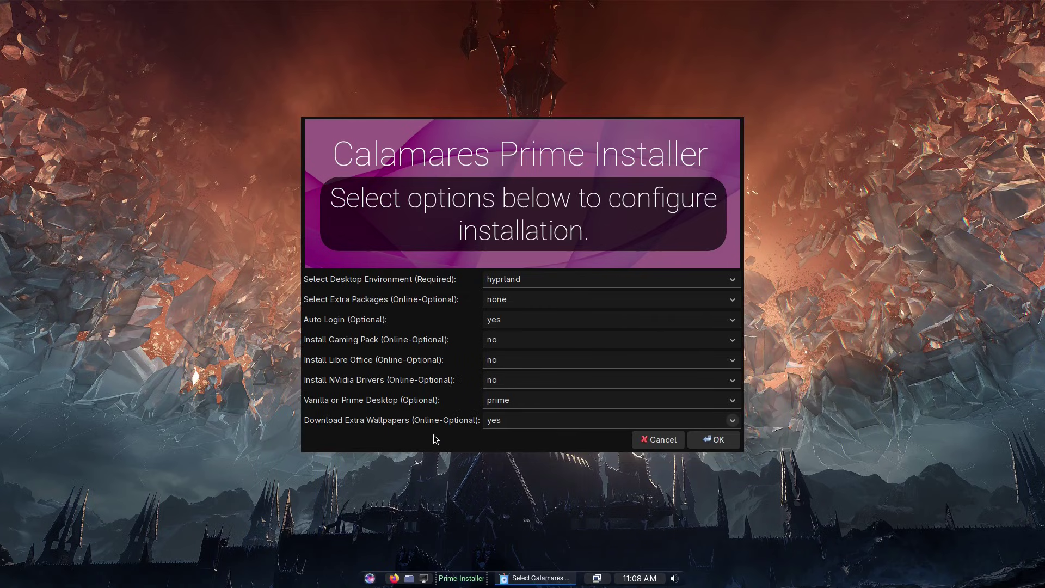
click(713, 440)
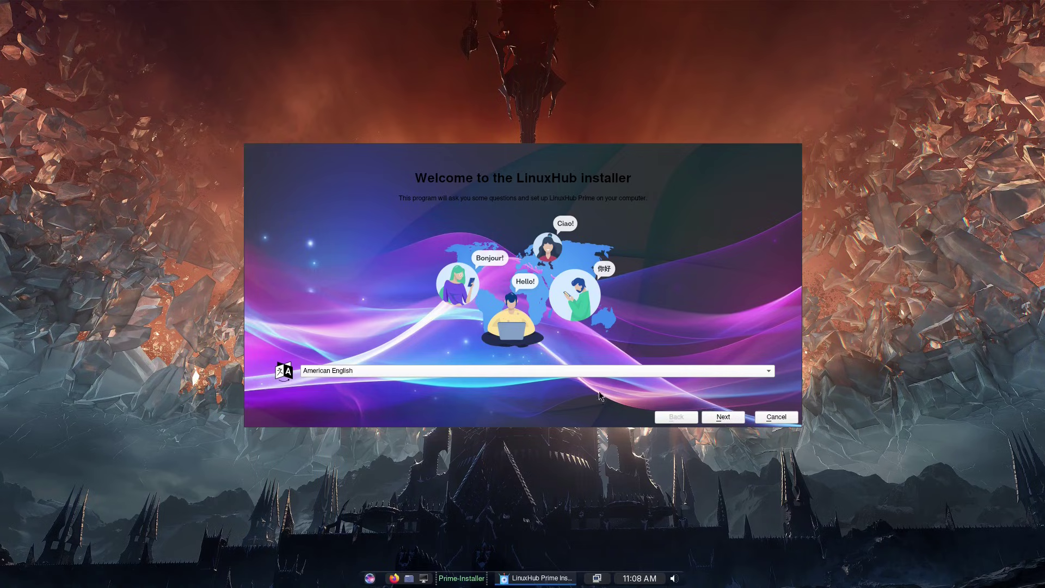
Step: Accept American English, the America/Los Angeles timezone and the English (US) default keyboard
click(719, 418)
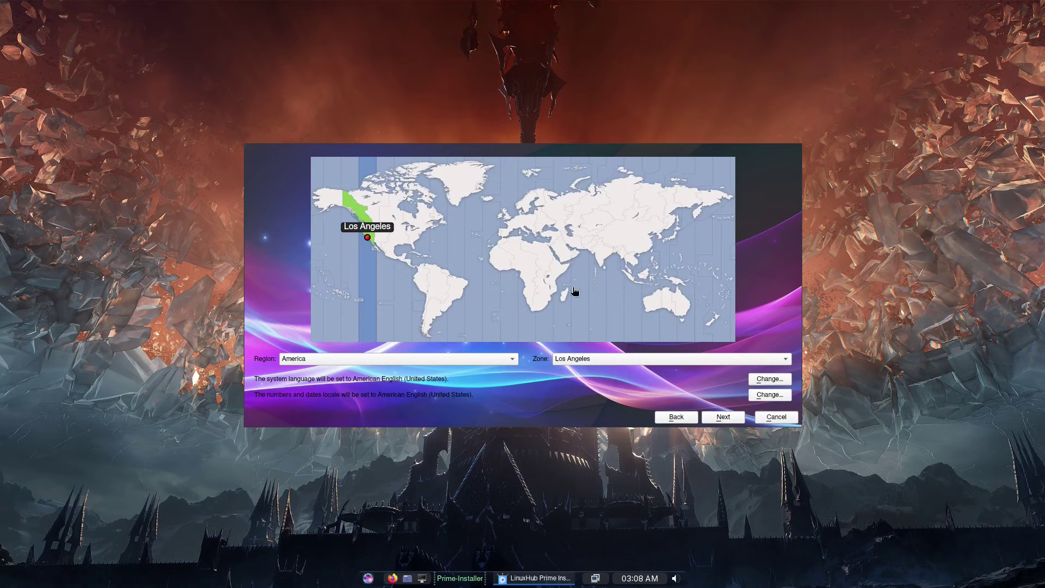
click(713, 416)
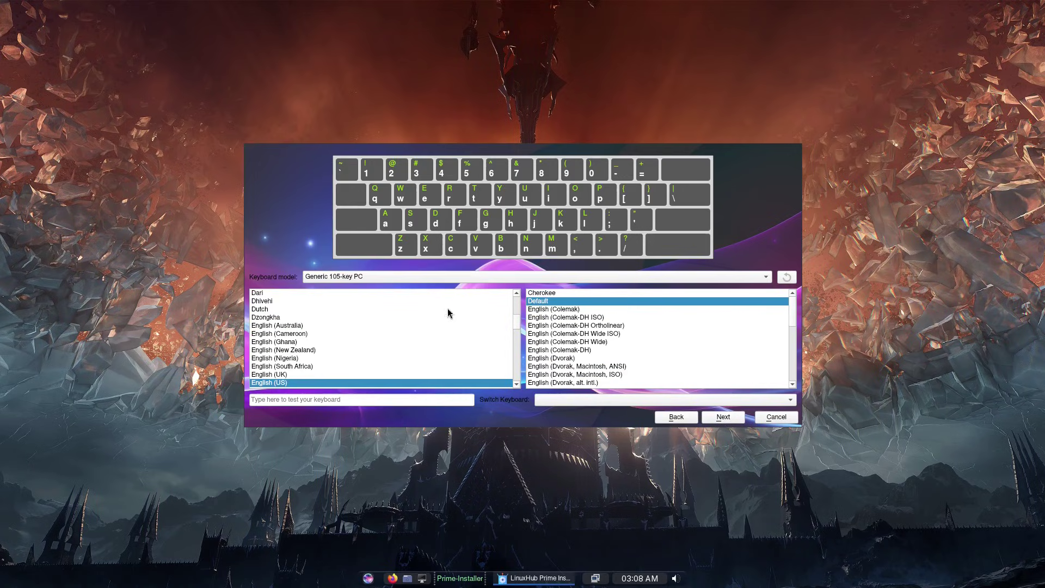
click(723, 419)
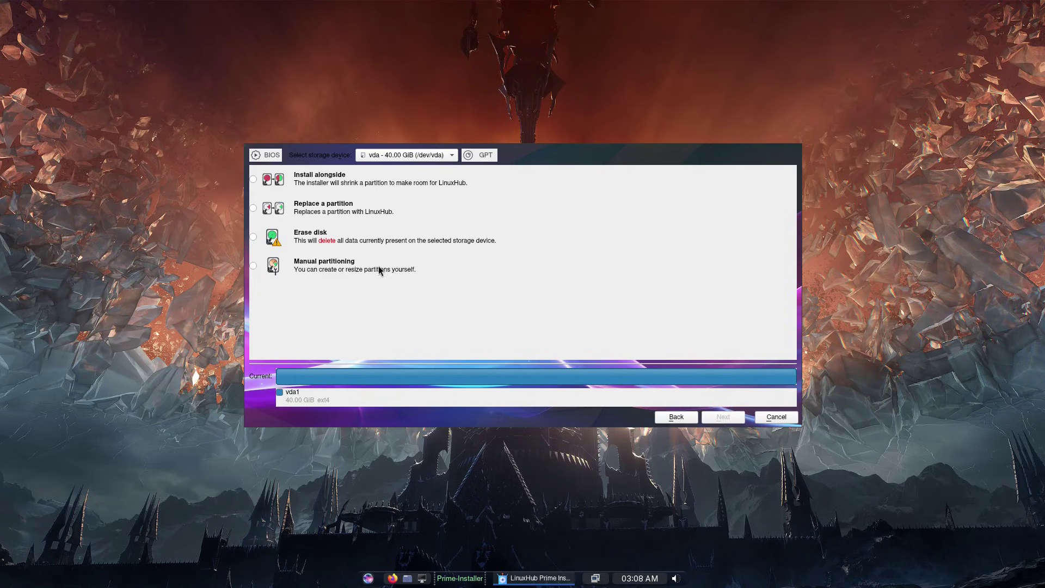
Step: Choose Erase disk with Swap to file and continue to user setup
click(254, 237)
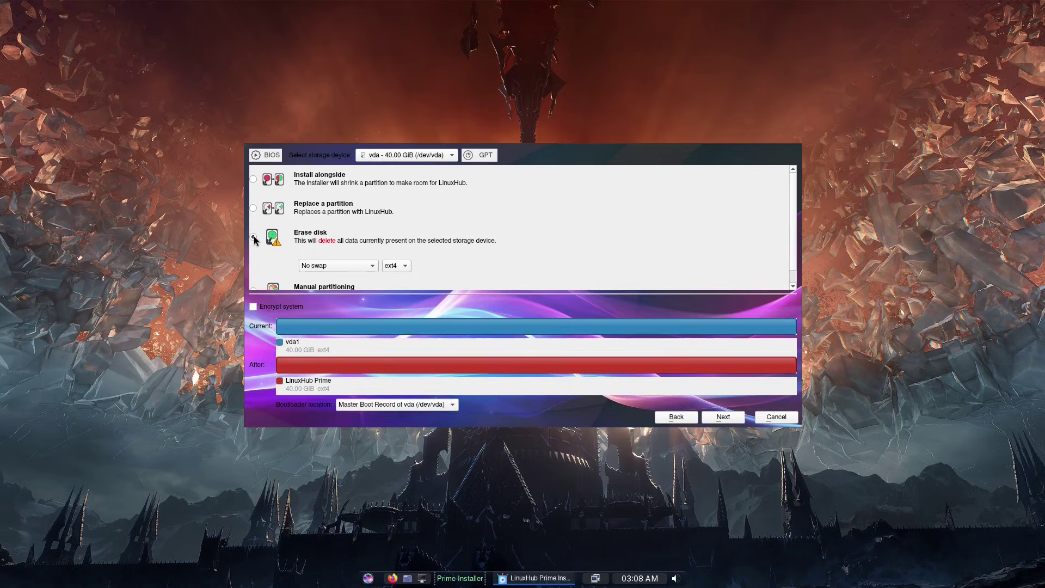
click(356, 269)
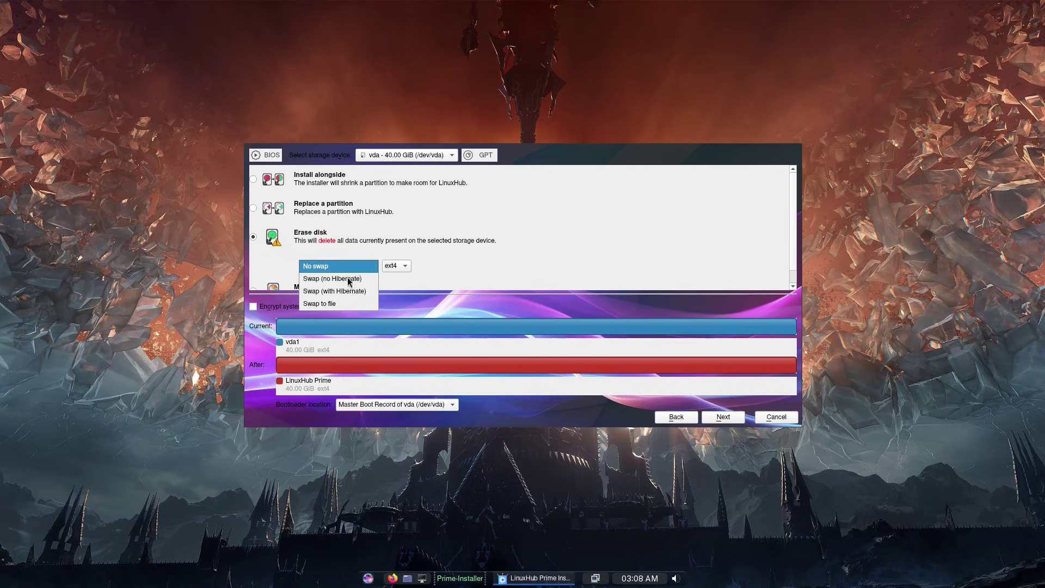
click(333, 304)
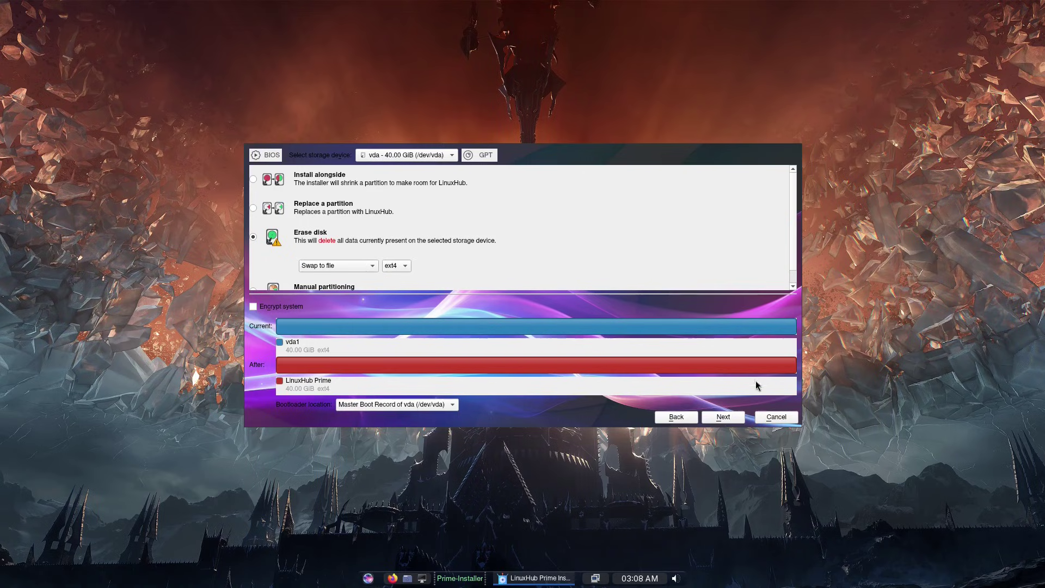
click(723, 417)
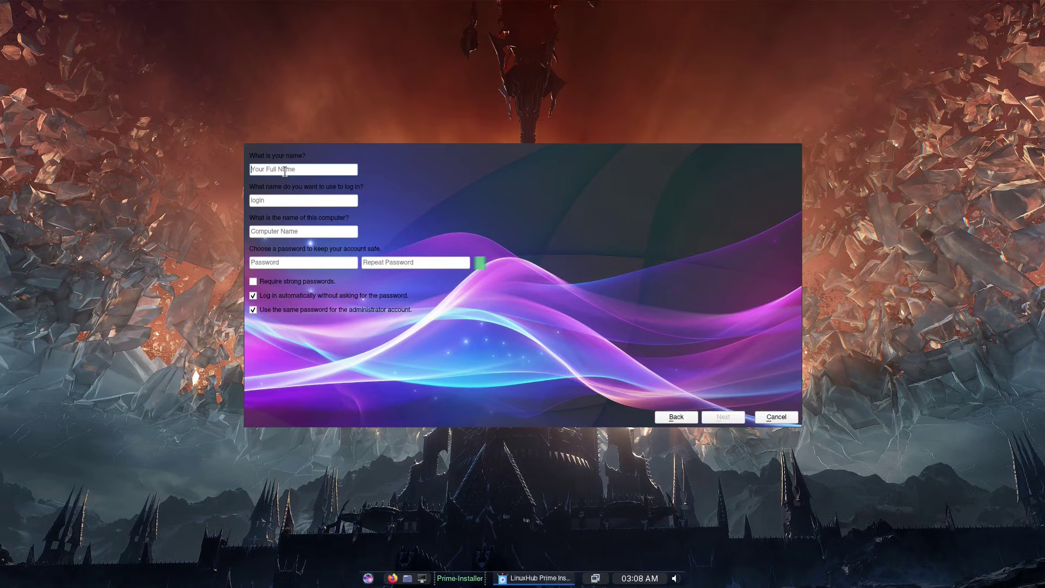
Step: Finish the account details and enter the user password twice
text(linuxhub)
click(278, 262)
text(12)
click(390, 258)
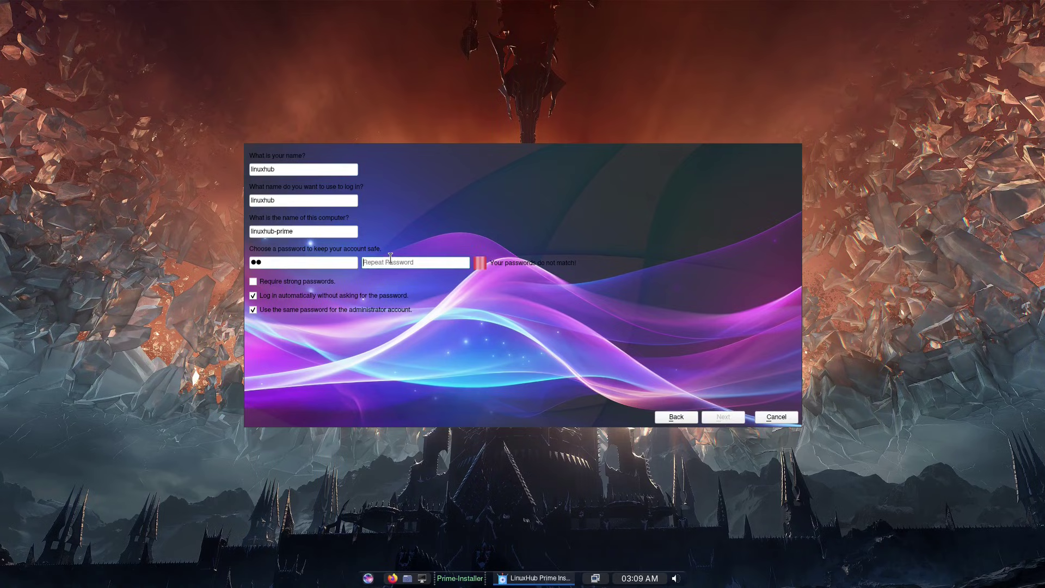
text(12)
Step: Keep automatic login and the same password for administrator, then continue to the summary
click(253, 296)
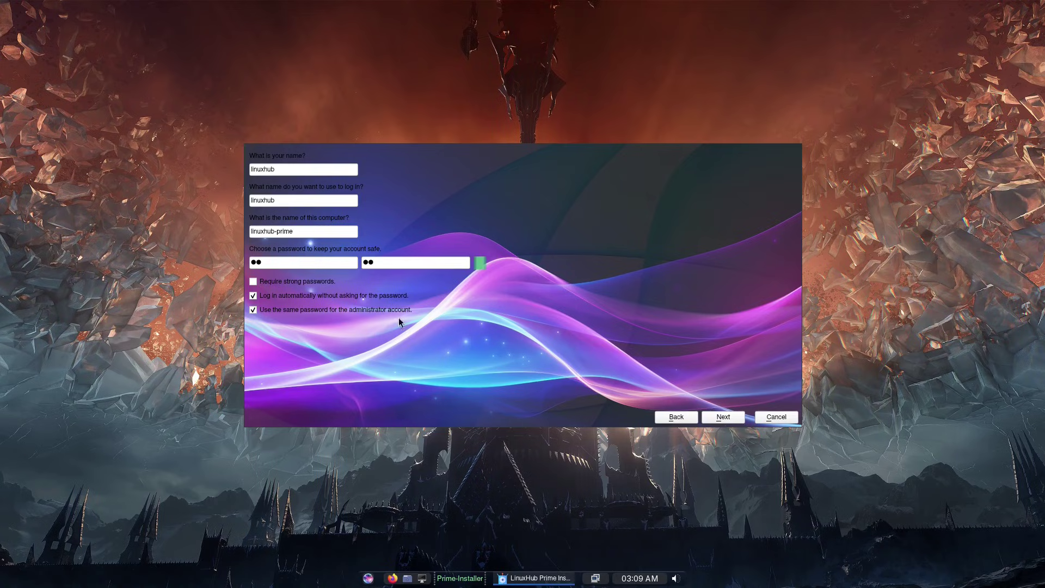
click(254, 310)
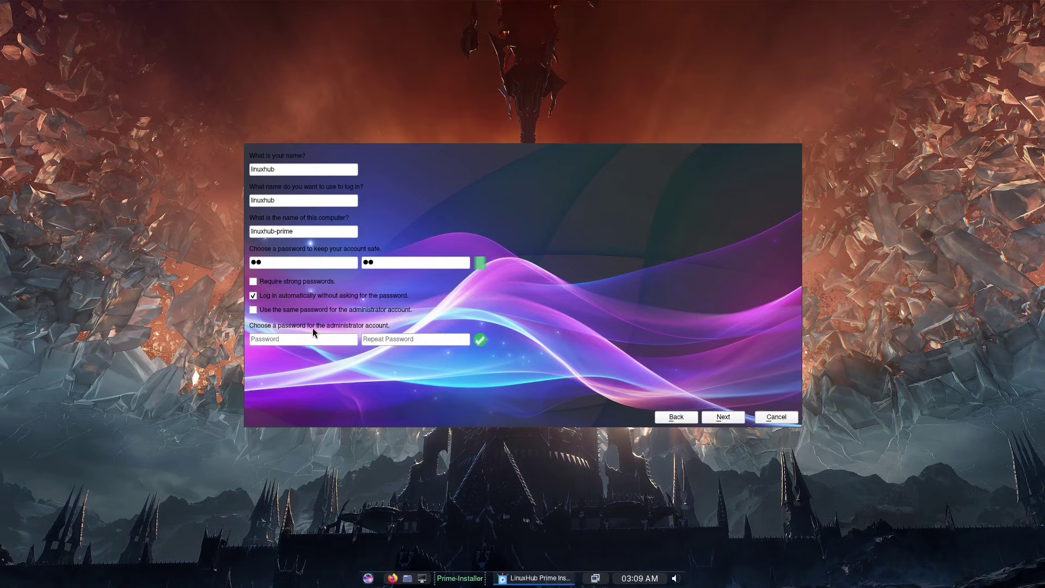
click(253, 310)
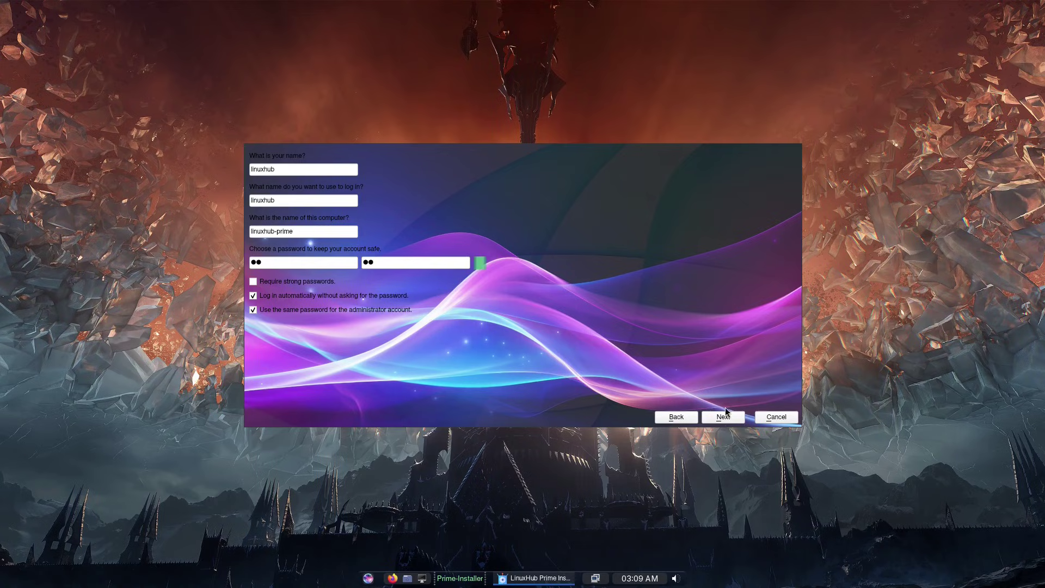
click(721, 417)
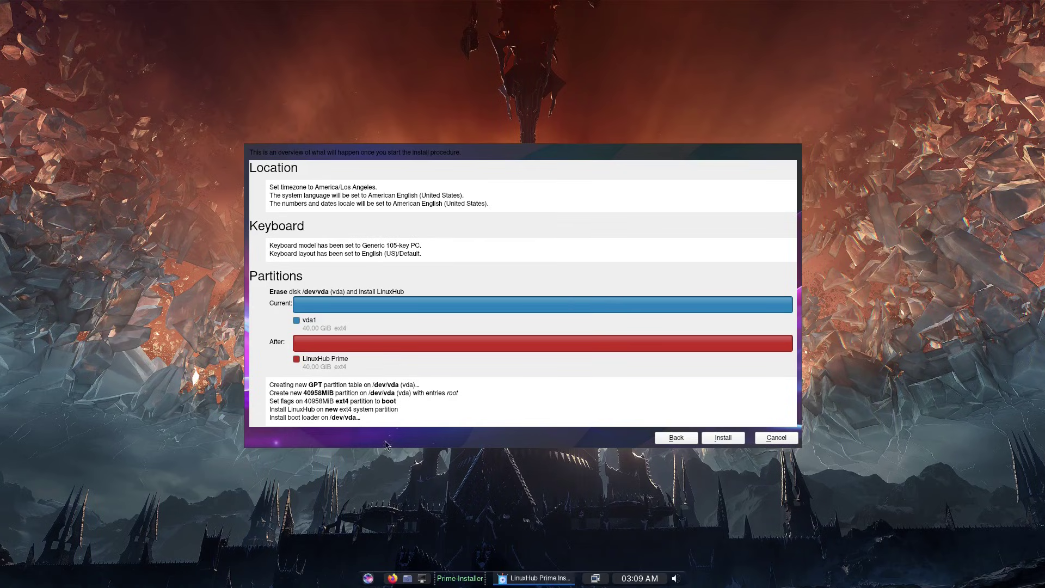
Step: Start the install and confirm erasing the disk with Install Now
click(717, 436)
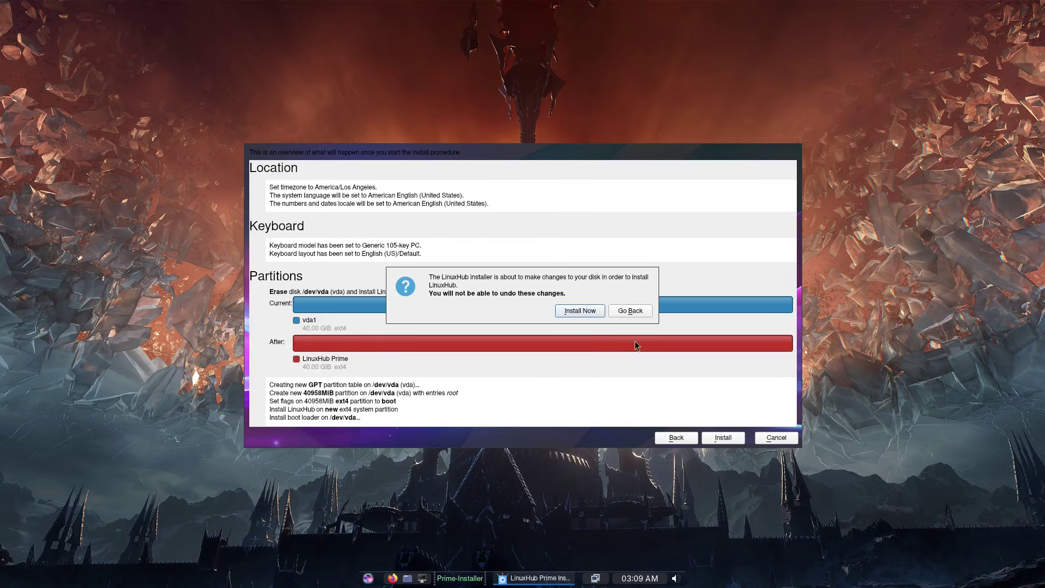
click(577, 311)
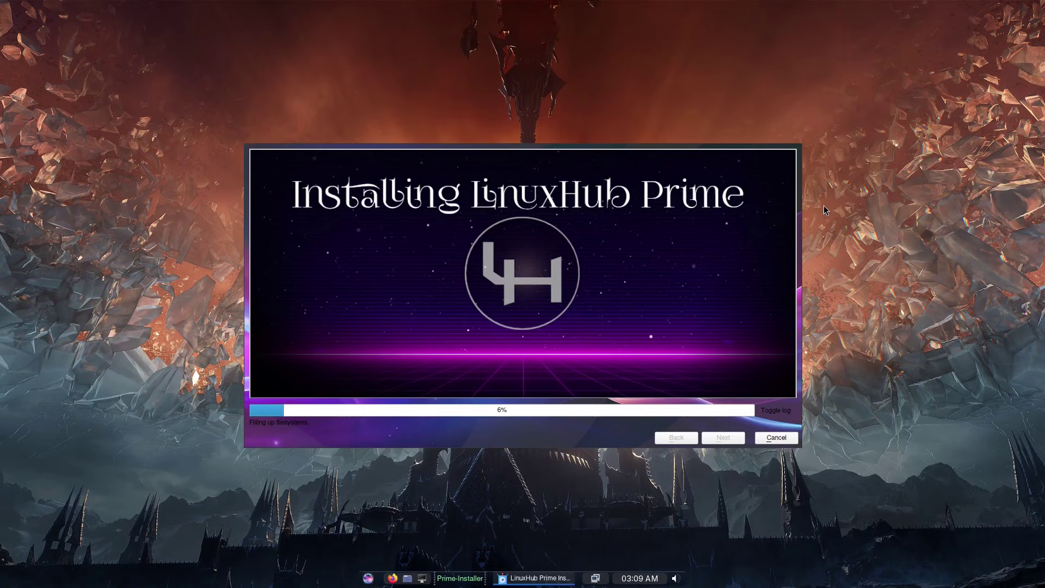
Step: Cancel the running install, confirm with Yes, and close the failed and complete notices
click(770, 438)
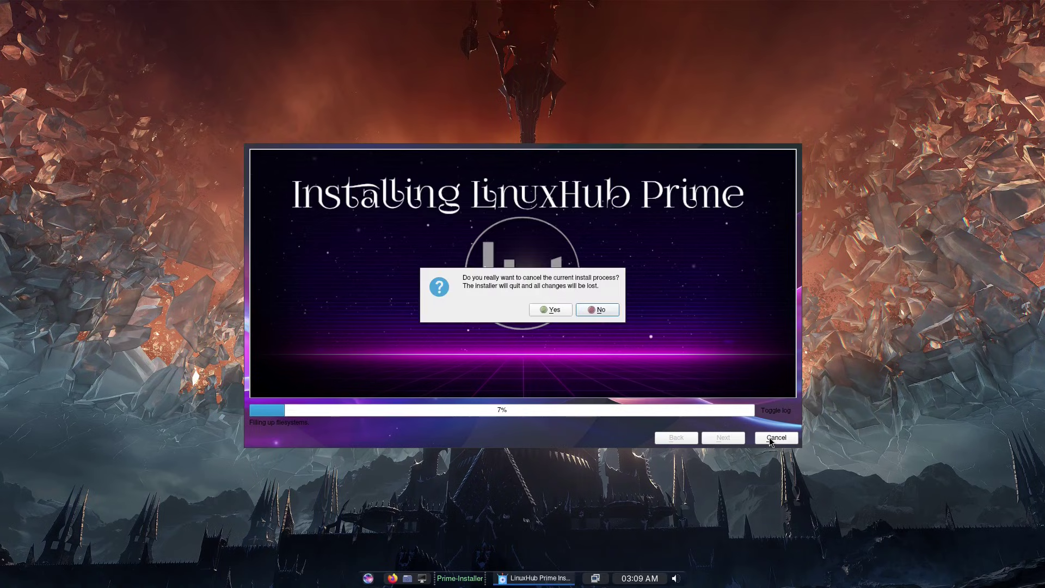
click(546, 313)
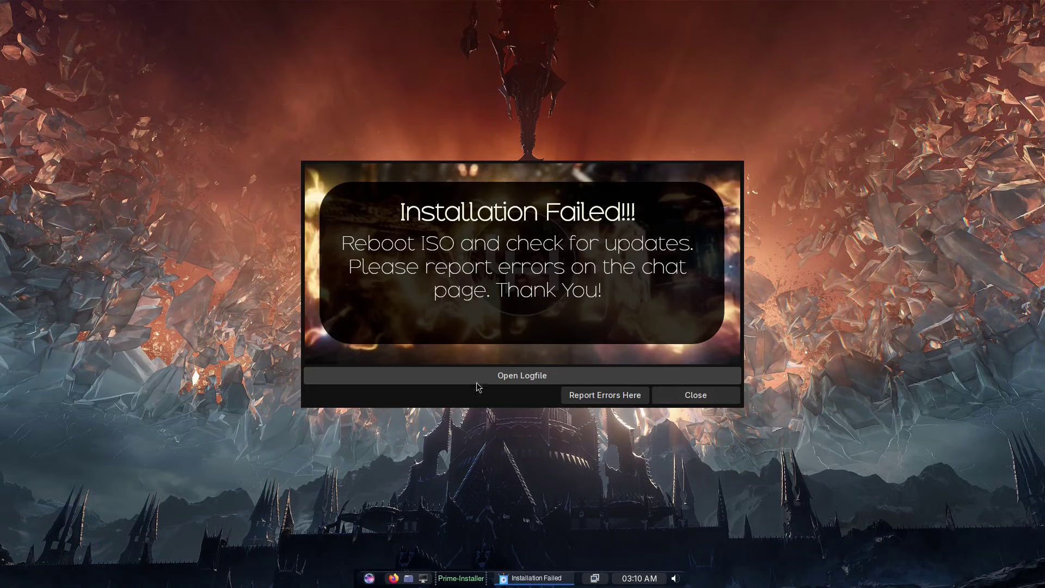
click(692, 394)
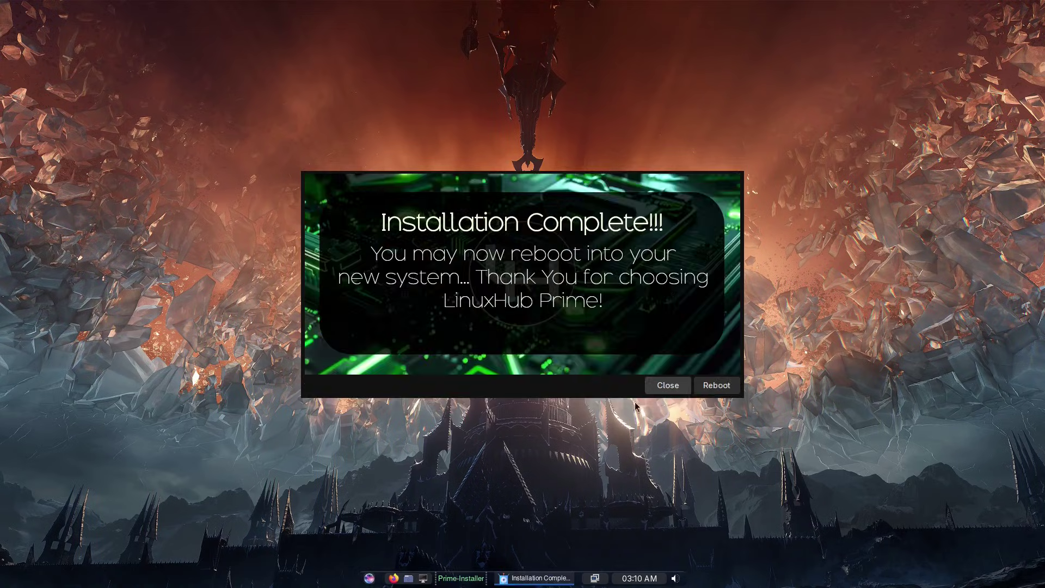
click(667, 390)
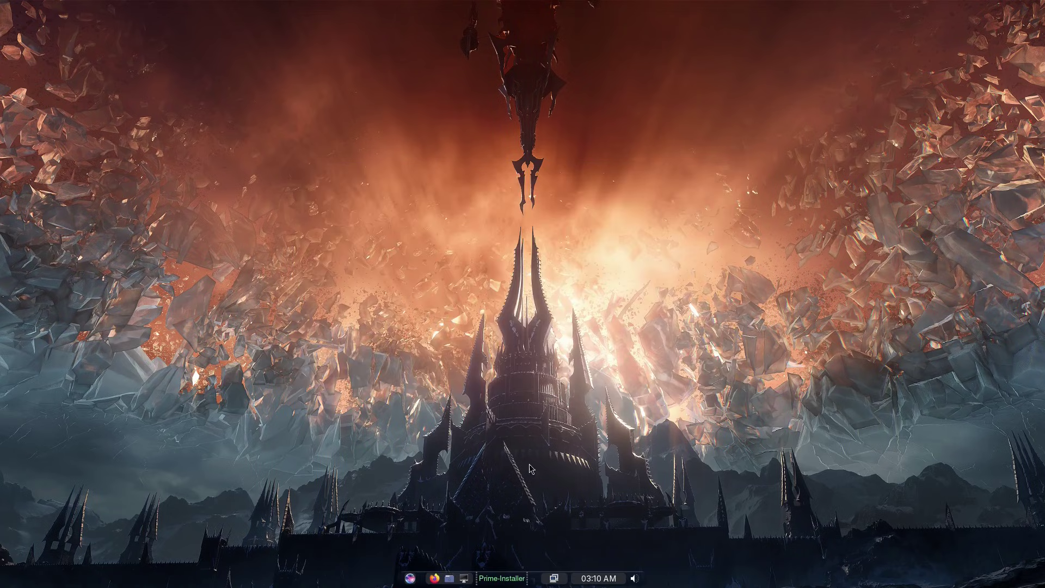
Step: Launch Prime-Installer from the taskbar to show the Select Desktop window
click(496, 580)
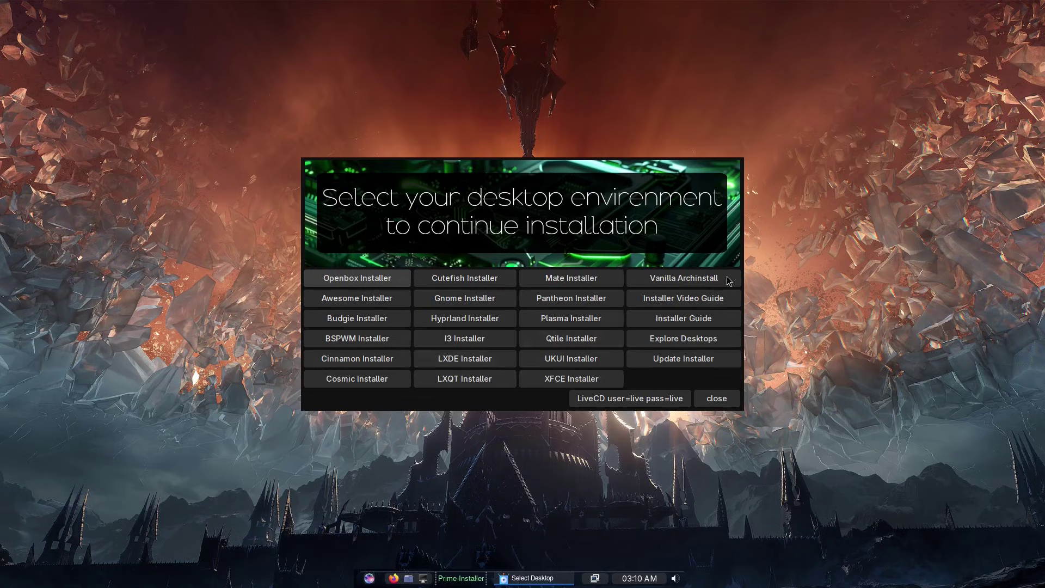
Step: Choose the Hyprland installer, enter the username, user and root passwords, keeping auto login yes
click(457, 319)
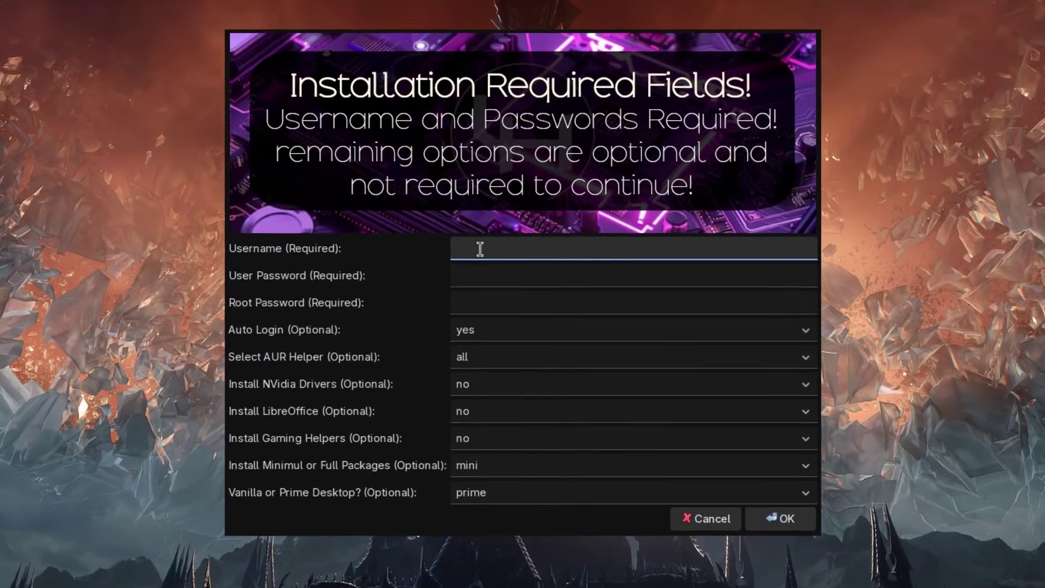
text(l)
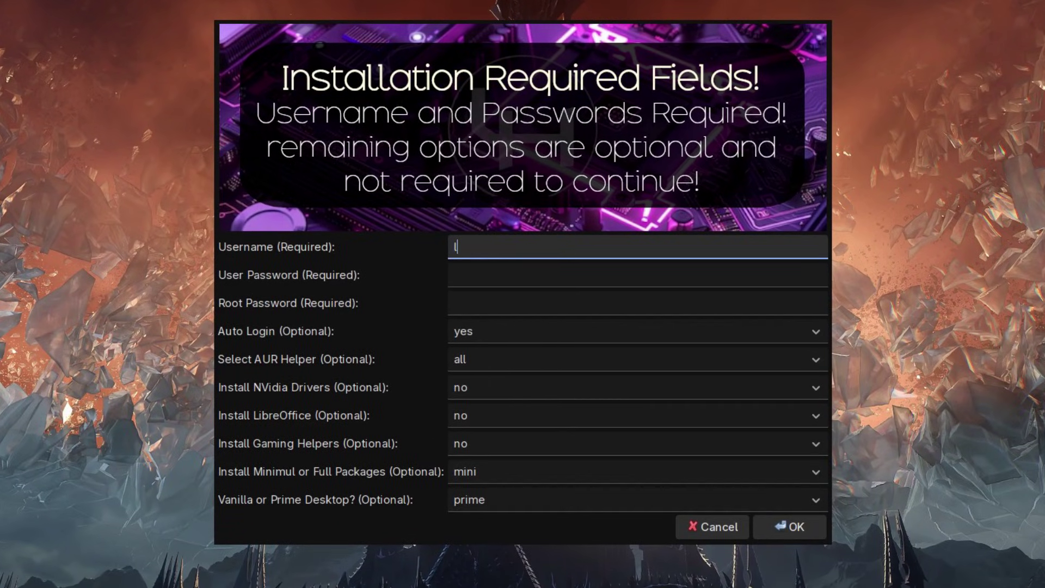
text(inuxhub)
click(482, 275)
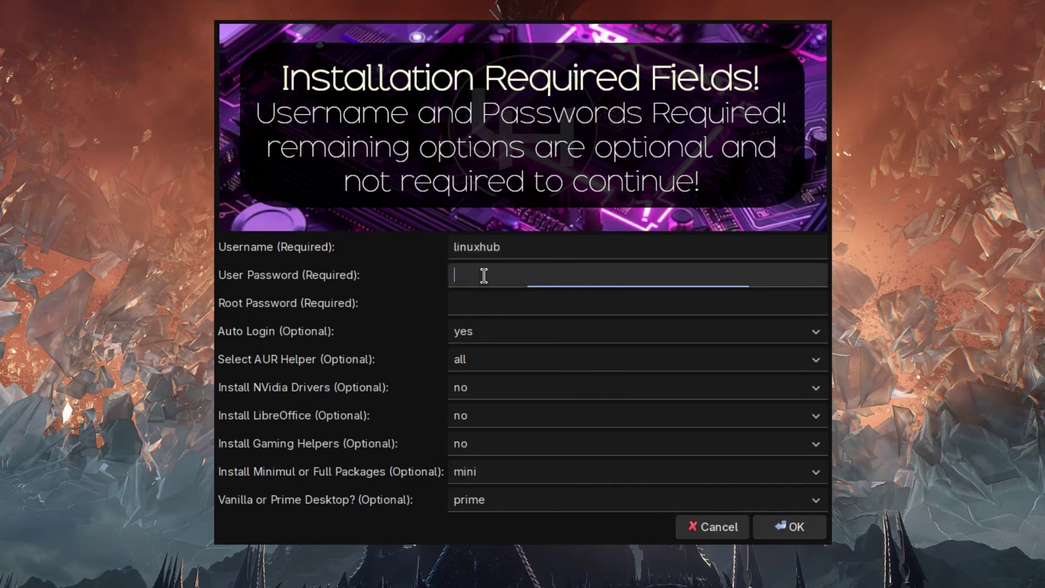
text(••)
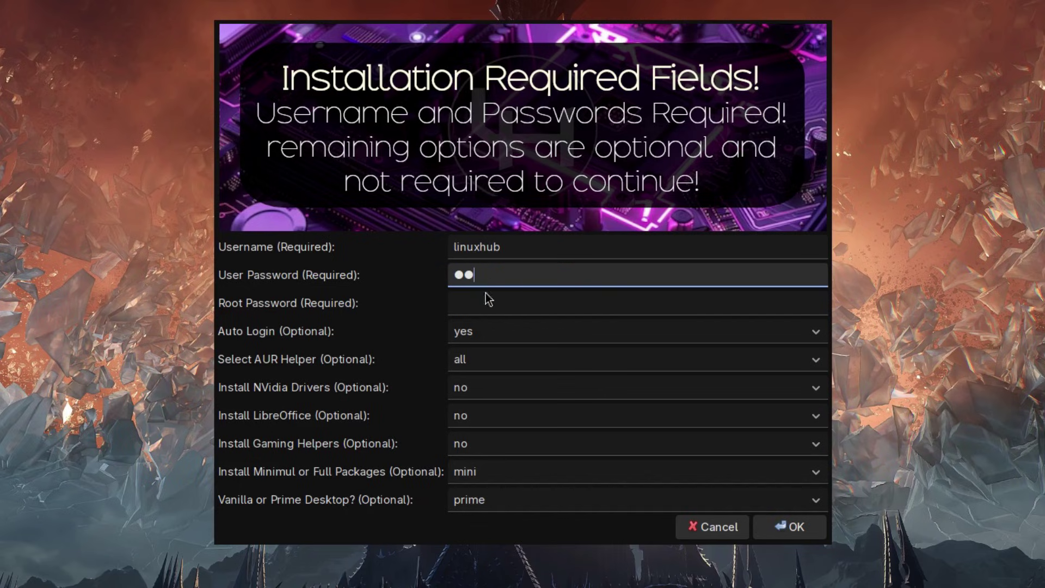
click(465, 301)
text(••)
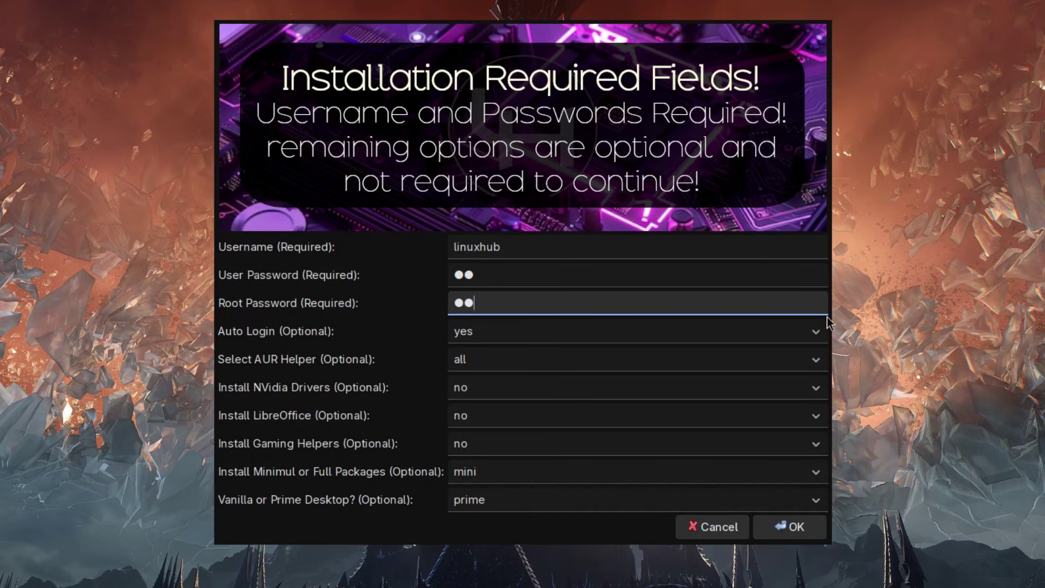
click(817, 331)
click(822, 333)
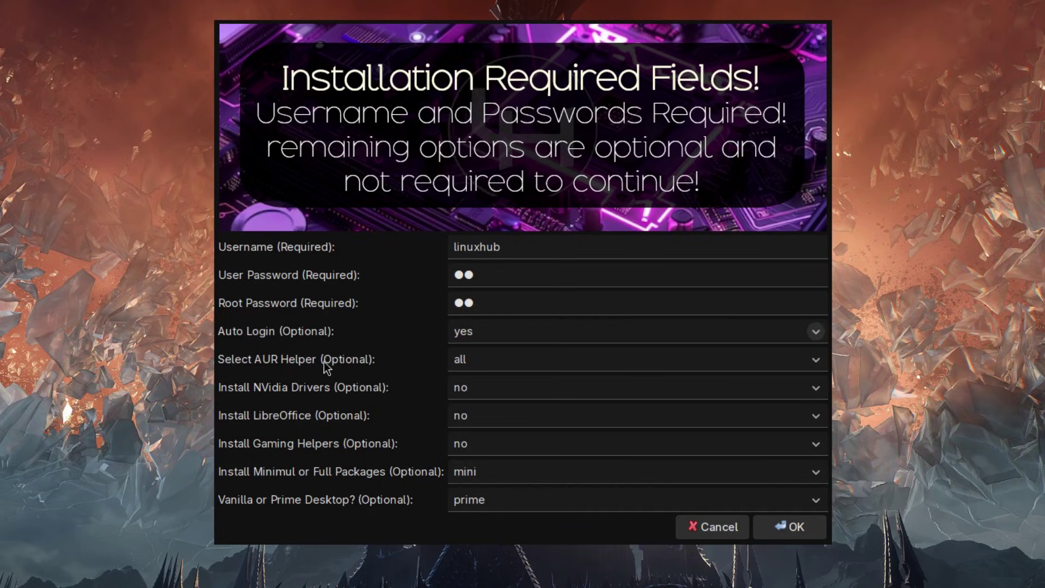
Step: Keep the form defaults: AUR helper all, LibreOffice and gaming no, mini packages, prime desktop
click(814, 360)
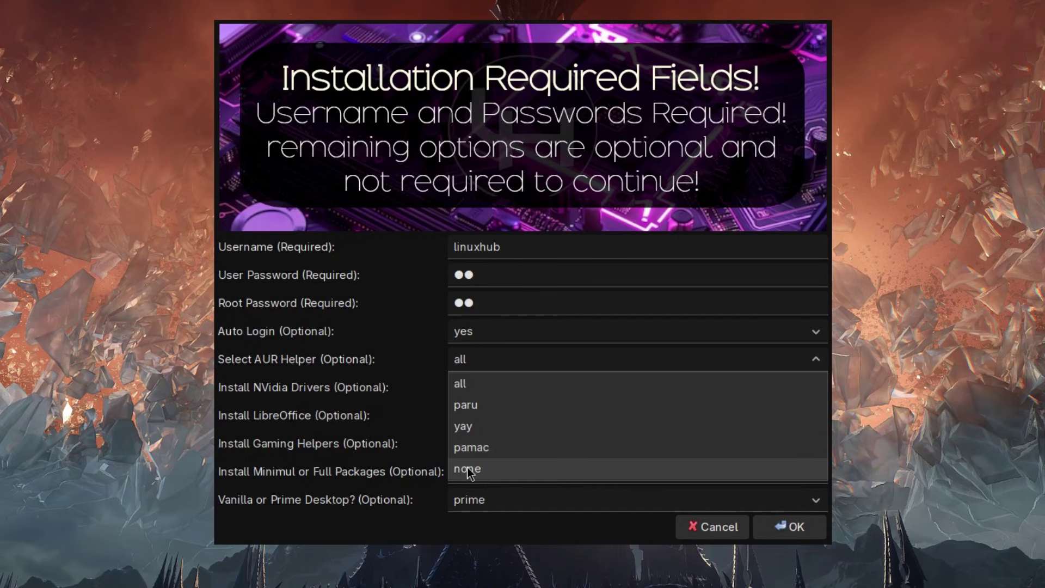
click(420, 390)
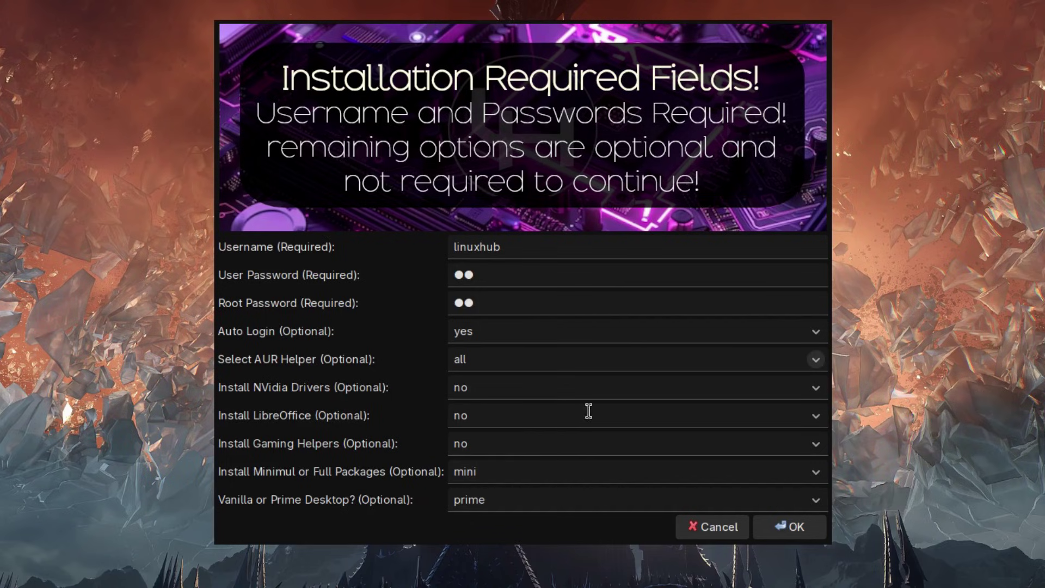
click(814, 415)
click(814, 415)
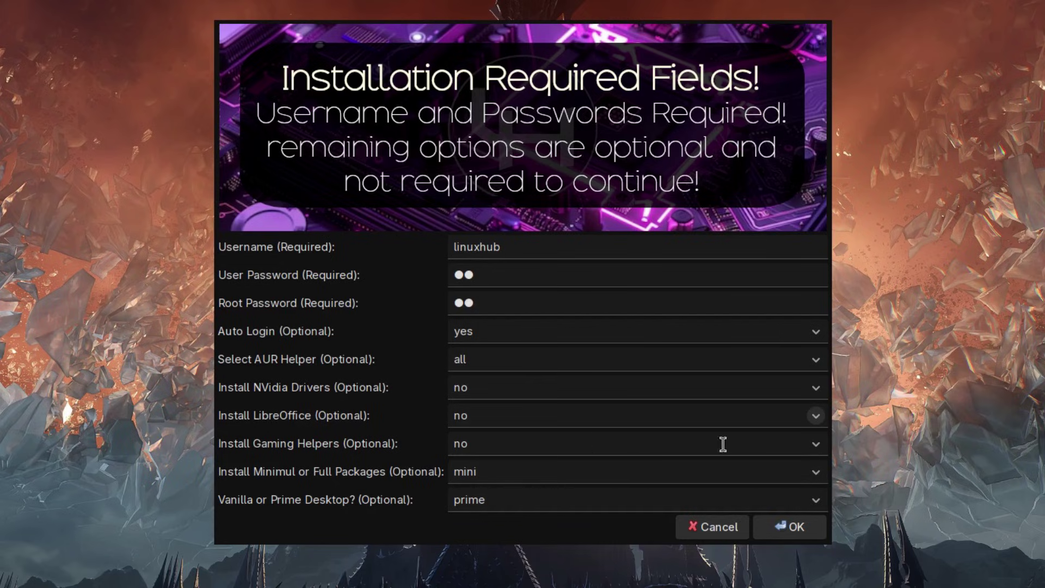
click(815, 443)
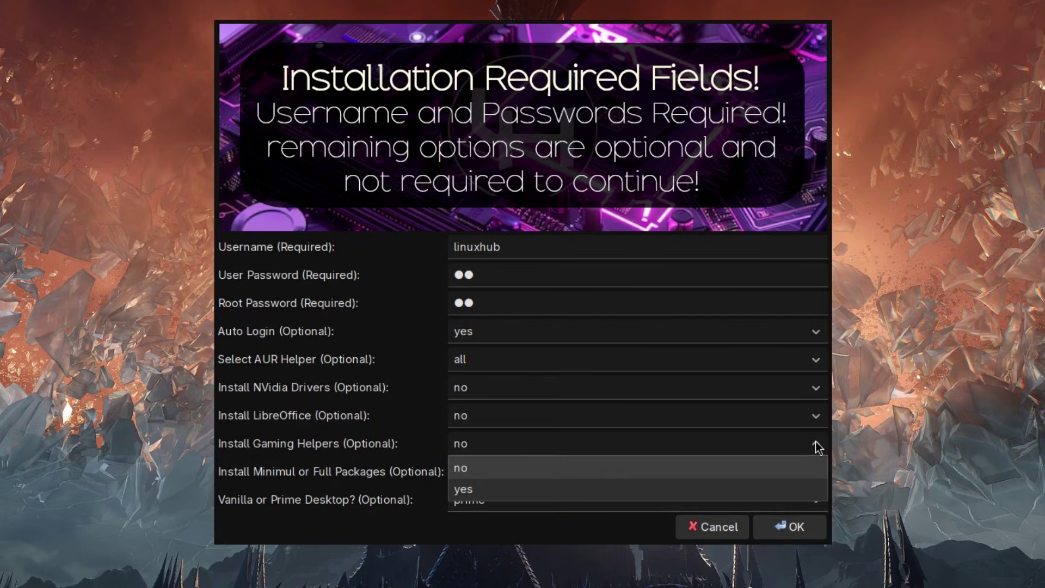
click(817, 447)
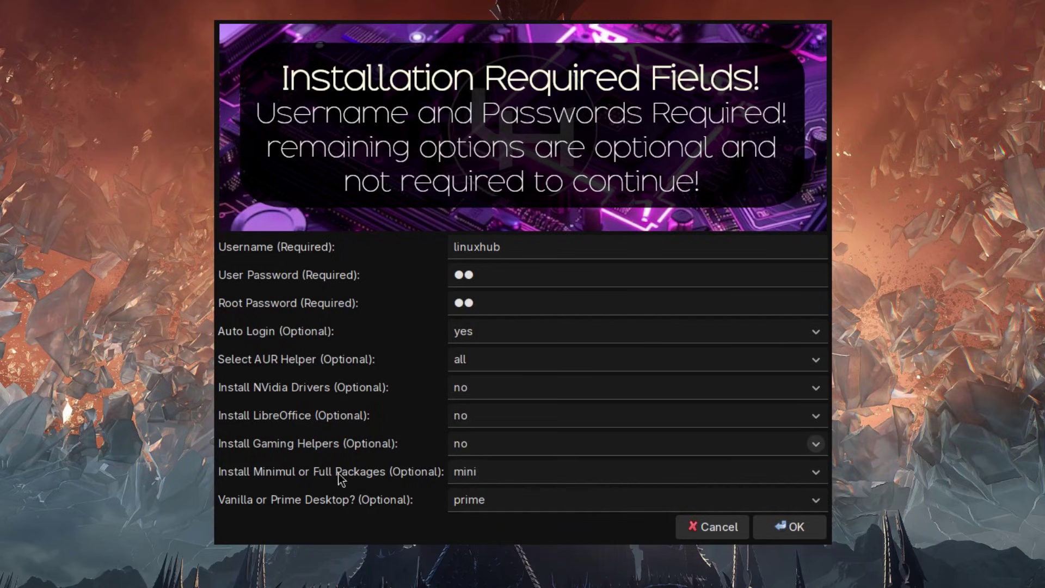
click(816, 473)
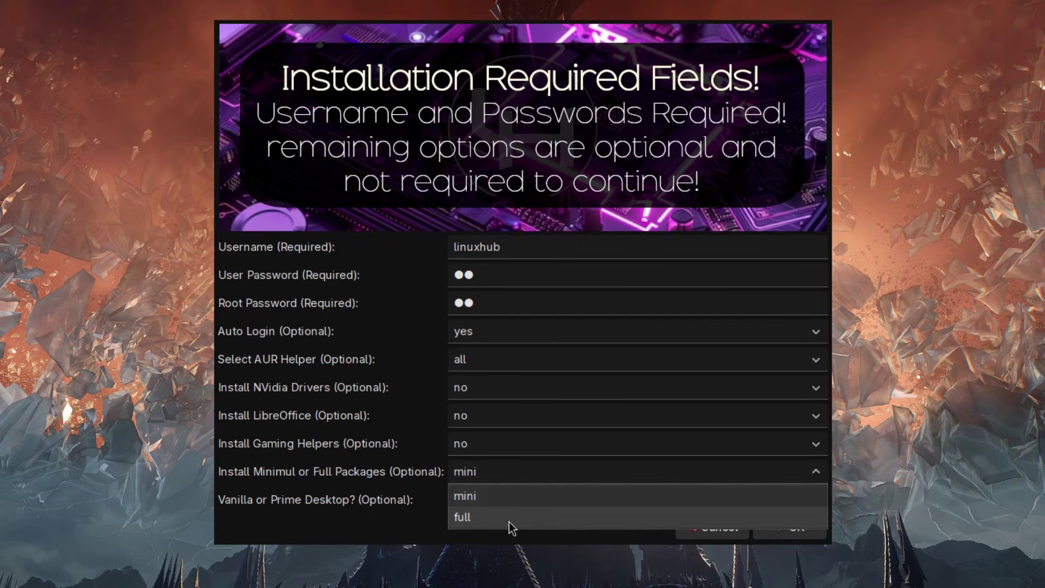
click(383, 451)
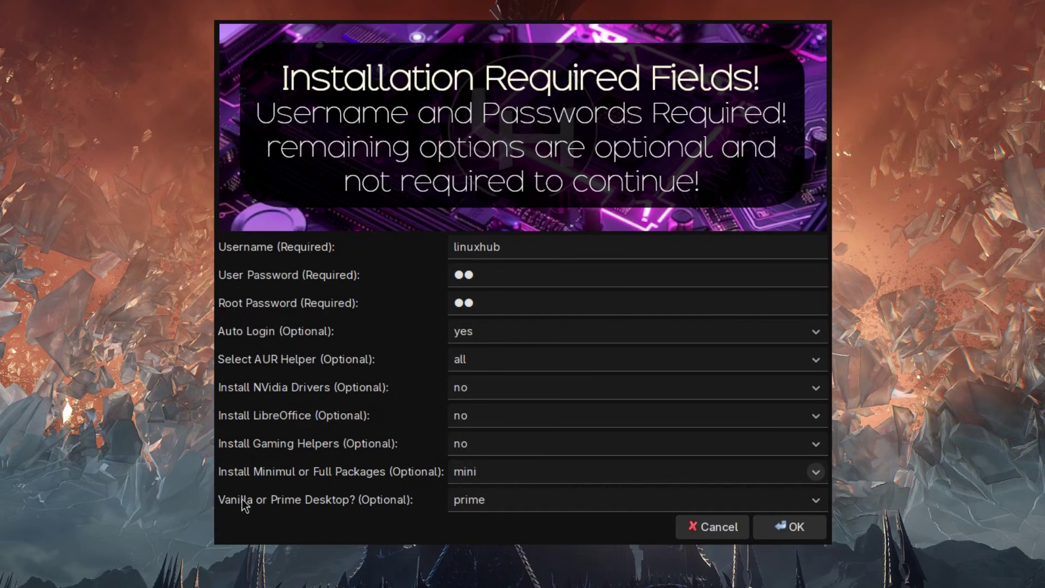
click(815, 499)
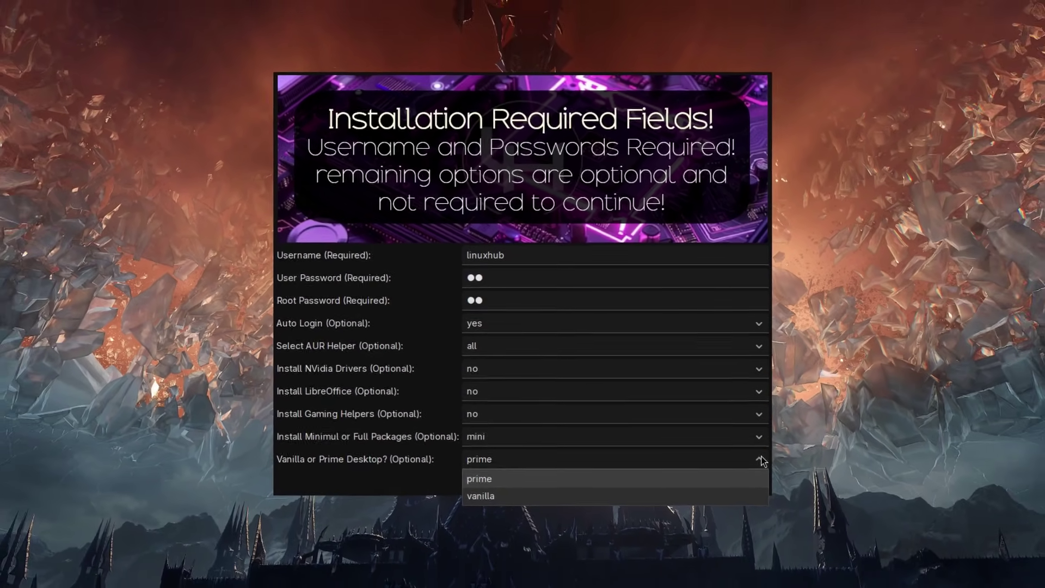
click(789, 481)
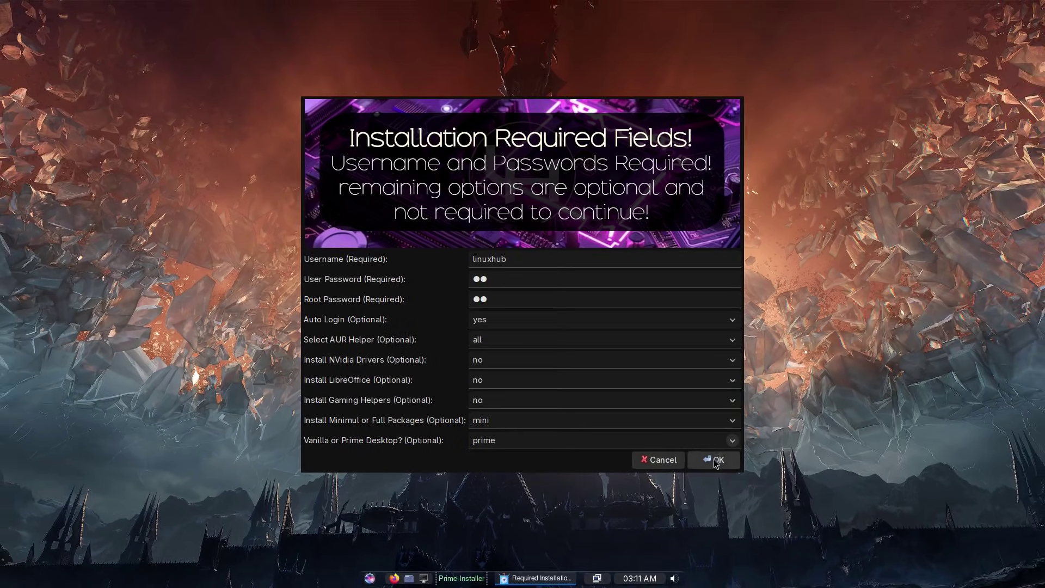
Step: Accept the Prime-Installer settings and bring up archinstall's Disk Configuration type menu
click(716, 460)
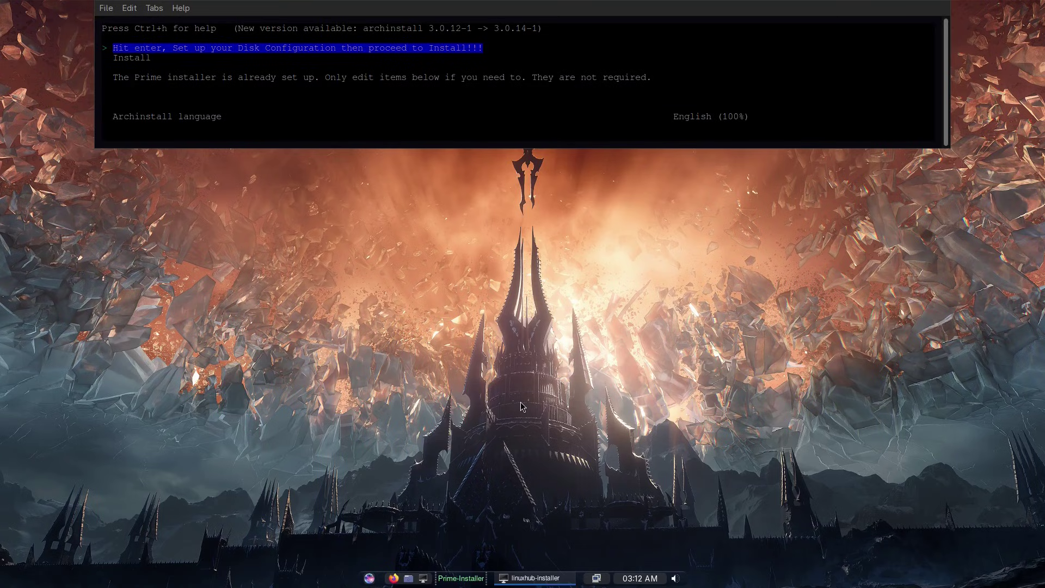
key(Return)
key(Return)
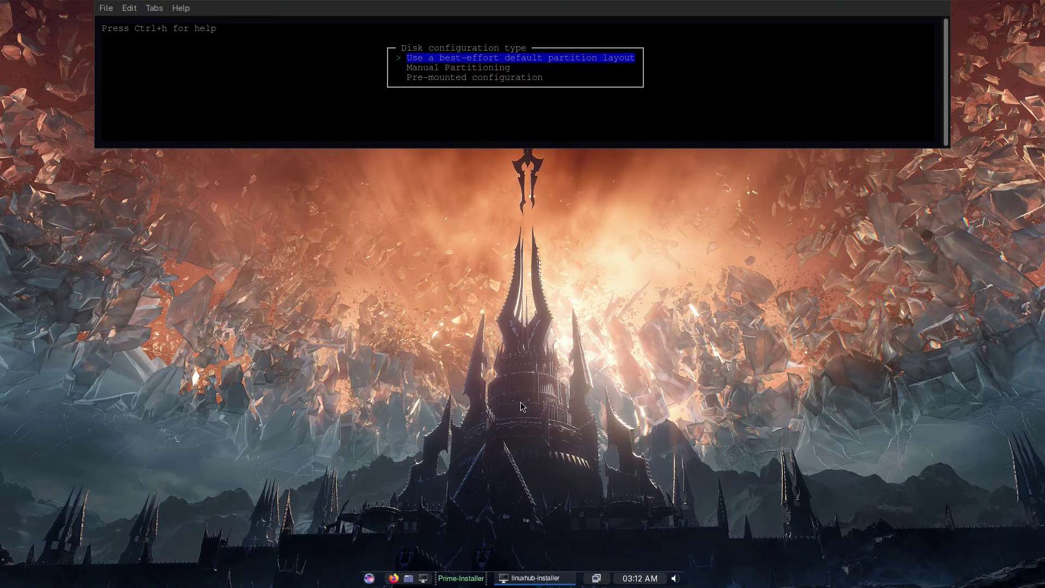
Step: Use the best-effort default layout on the 40 GiB Virtio drive with ext4
key(Return)
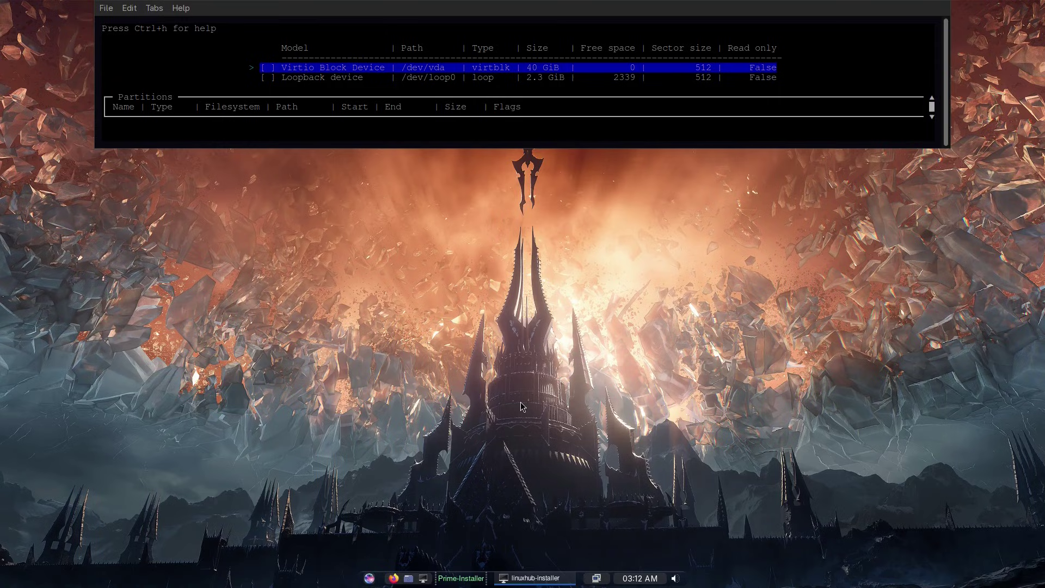
key(Return)
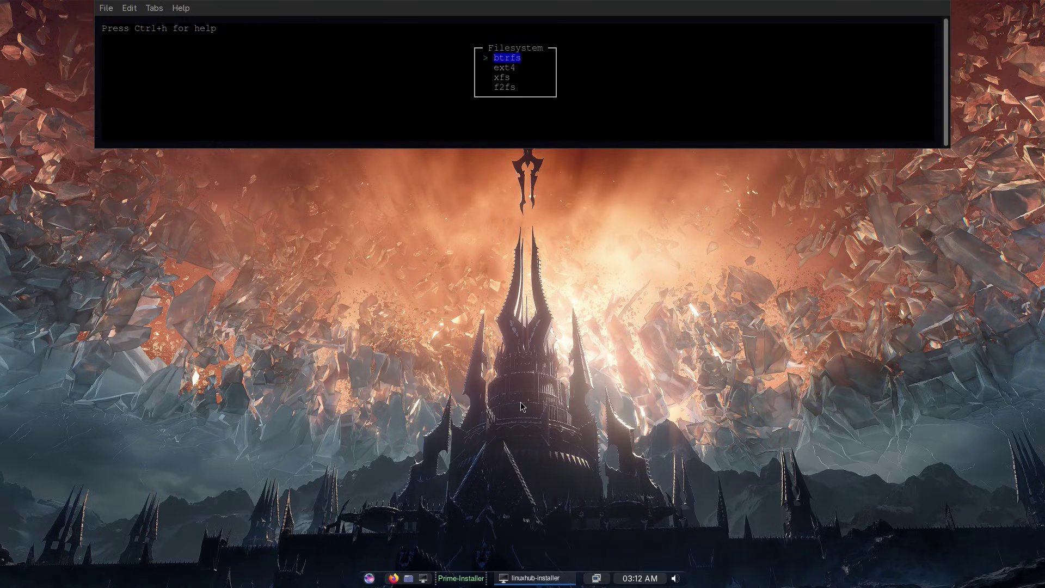
key(Down)
key(Return)
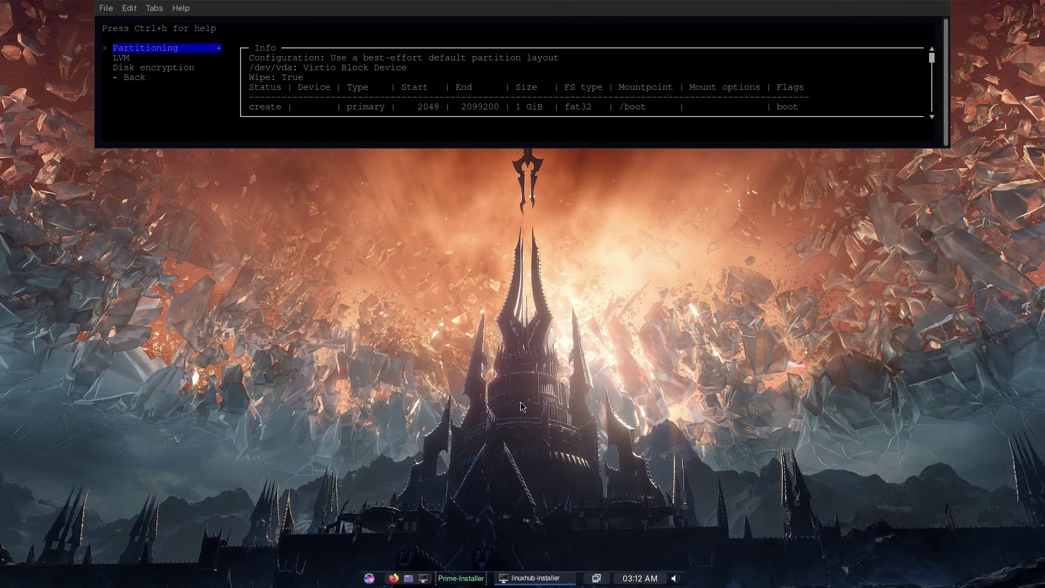
Step: Go back to the archinstall main menu and start the installation
key(Down)
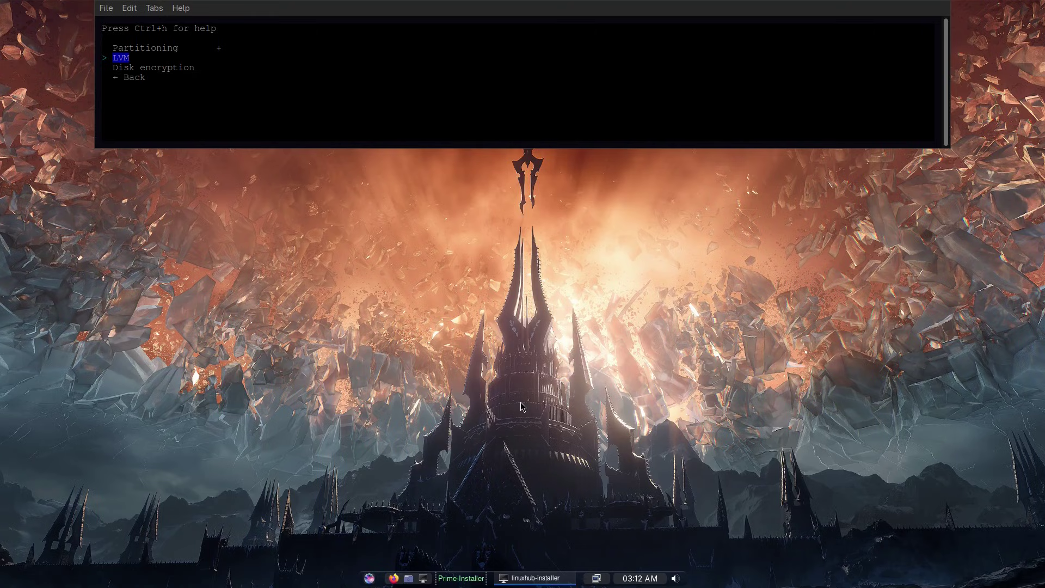
key(Down)
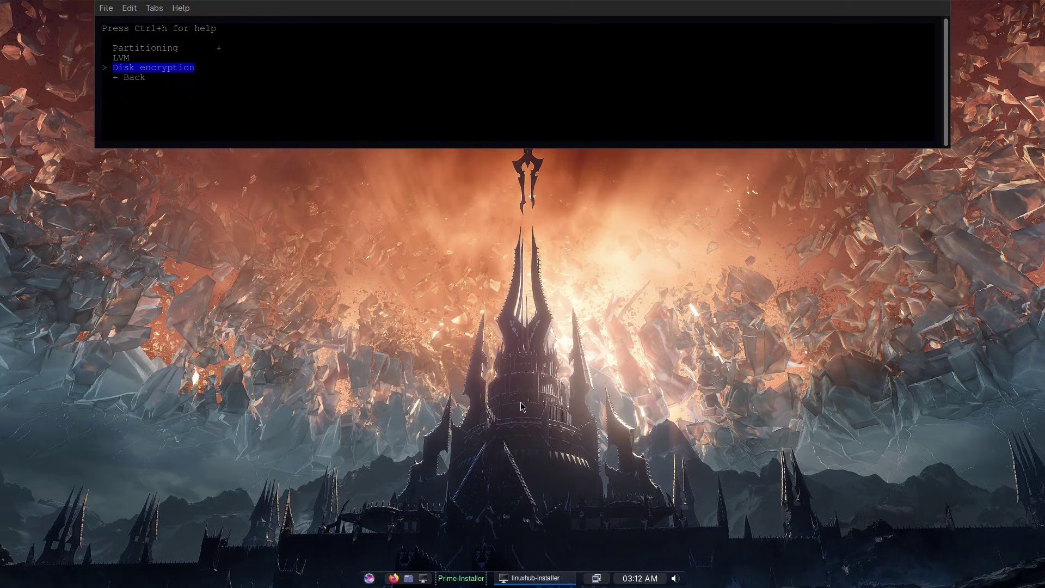
key(Down)
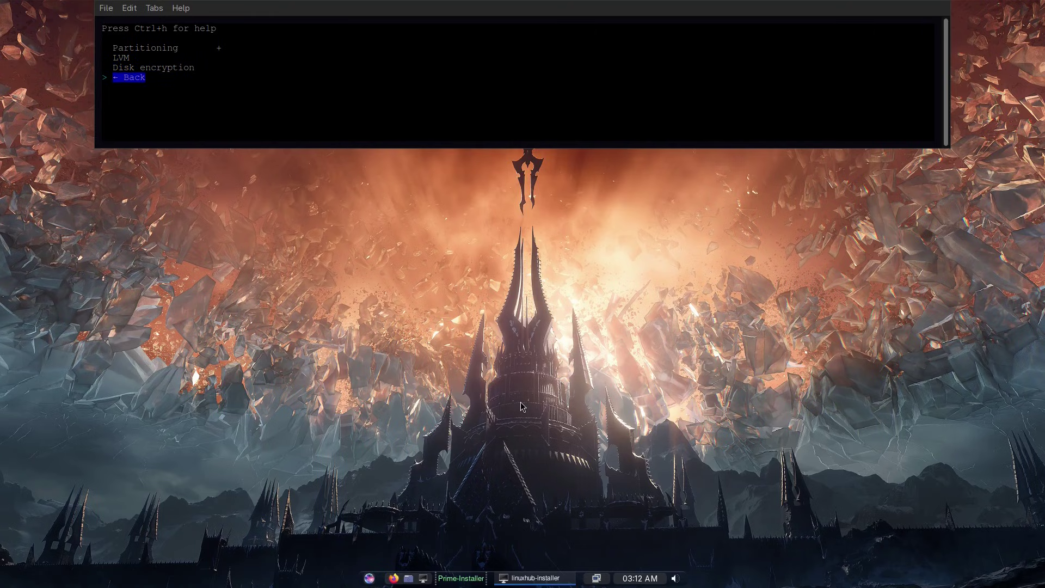
key(Return)
key(Down)
key(Return)
key(Return)
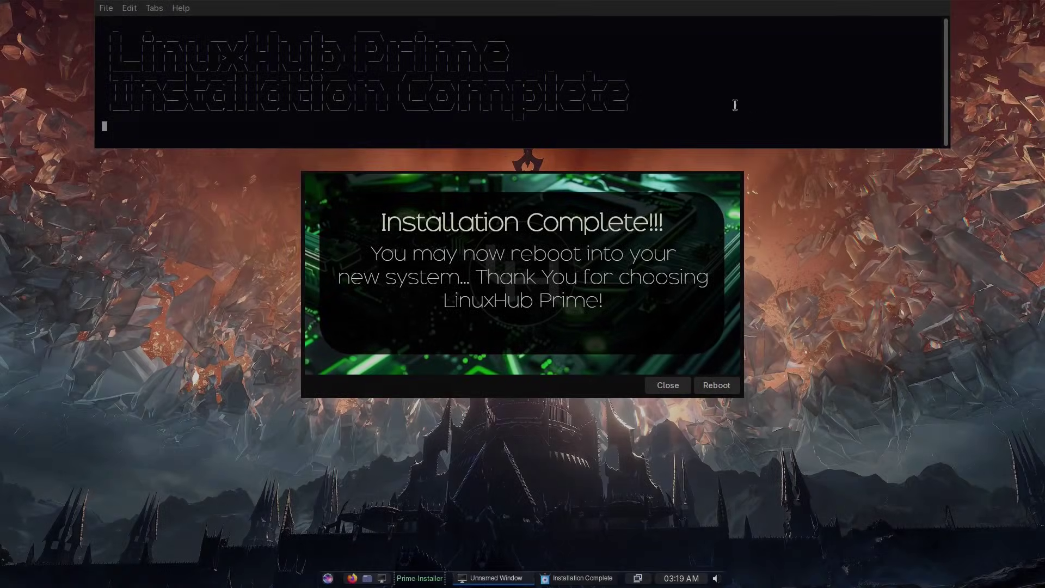
Step: Reboot into the newly installed LinuxHub Prime system once installation completes
click(716, 385)
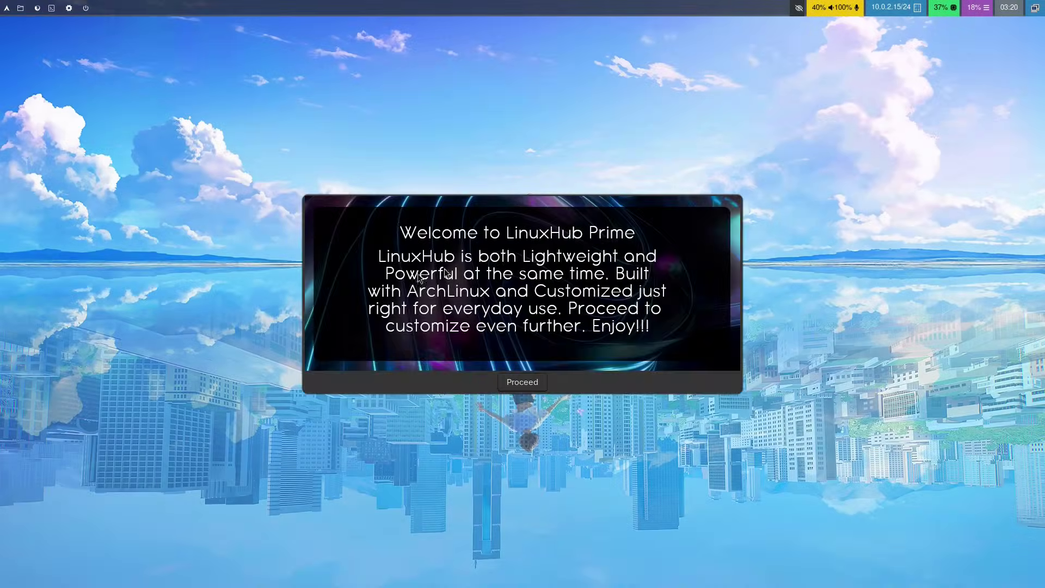
Step: Proceed past the Welcome dialog and close the Prime Center window
click(522, 382)
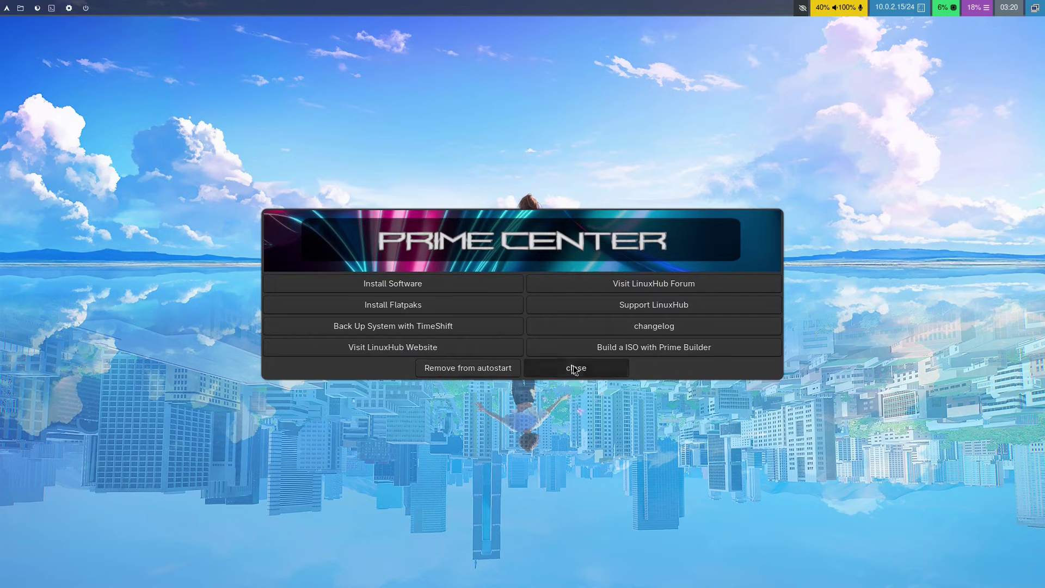
click(575, 368)
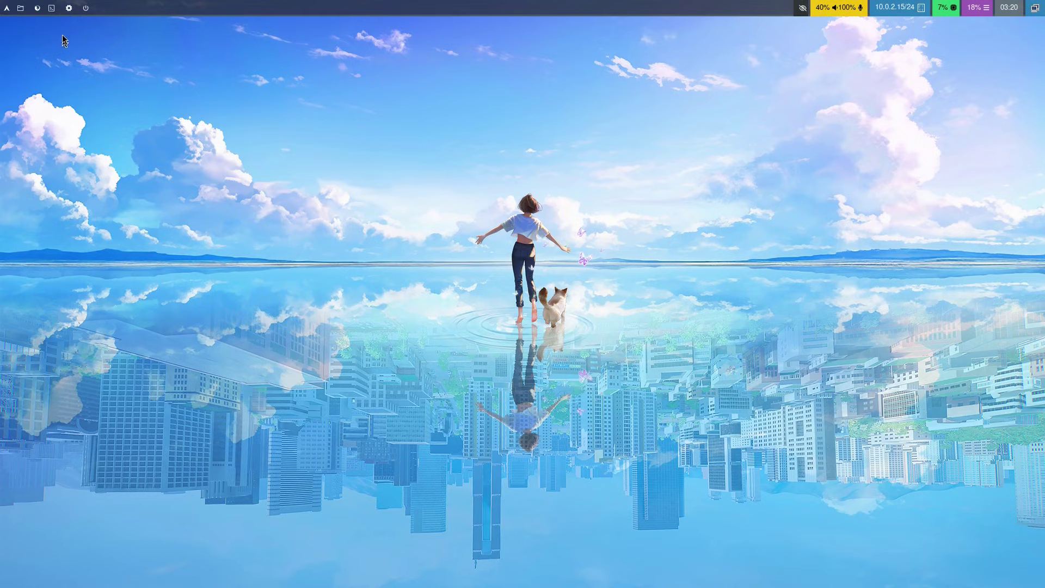
Step: Launch LXTerminal from the top bar to display the fastfetch LinuxHub Prime summary
click(50, 7)
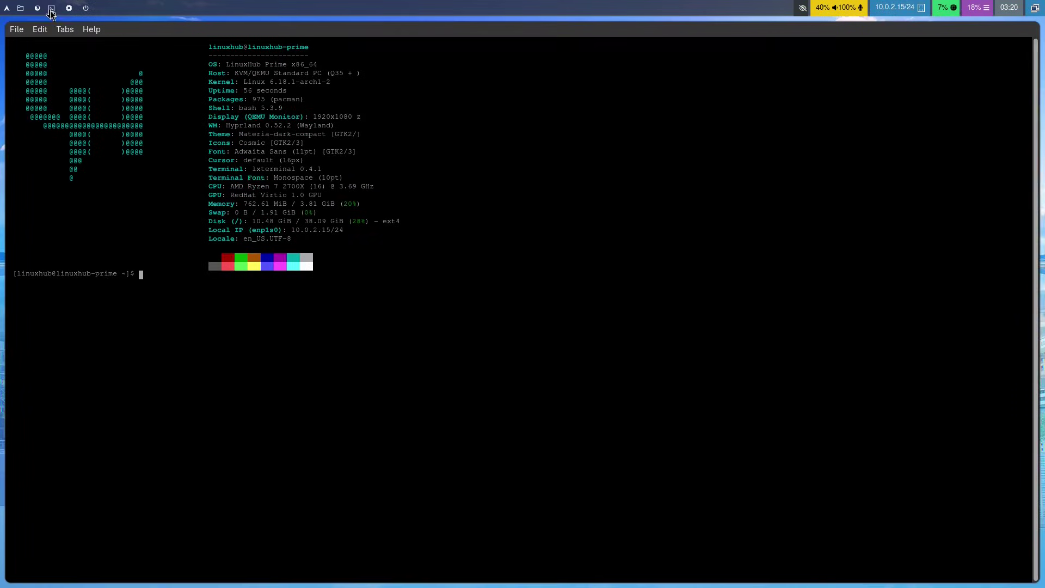